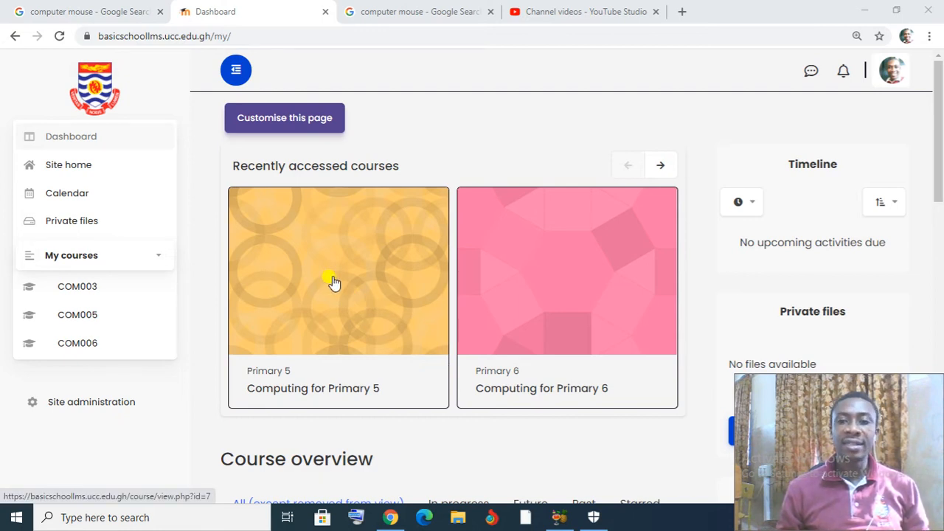
Step: Open the Computing for Primary 5 course and turn editing on
click(331, 278)
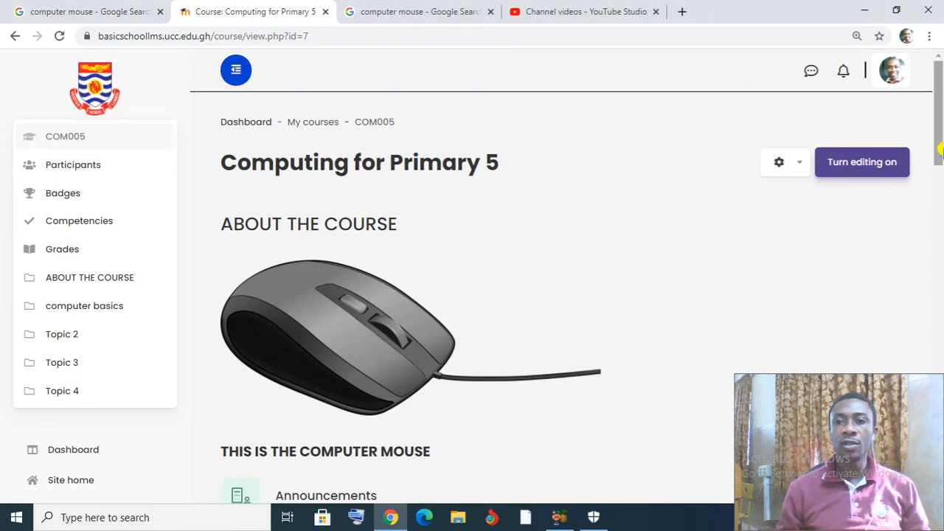
drag(939, 129, 937, 236)
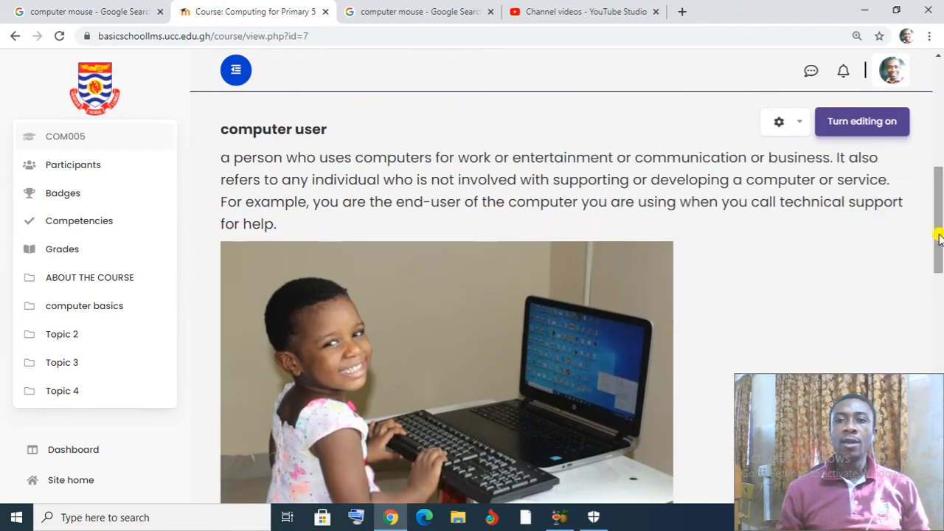
click(858, 127)
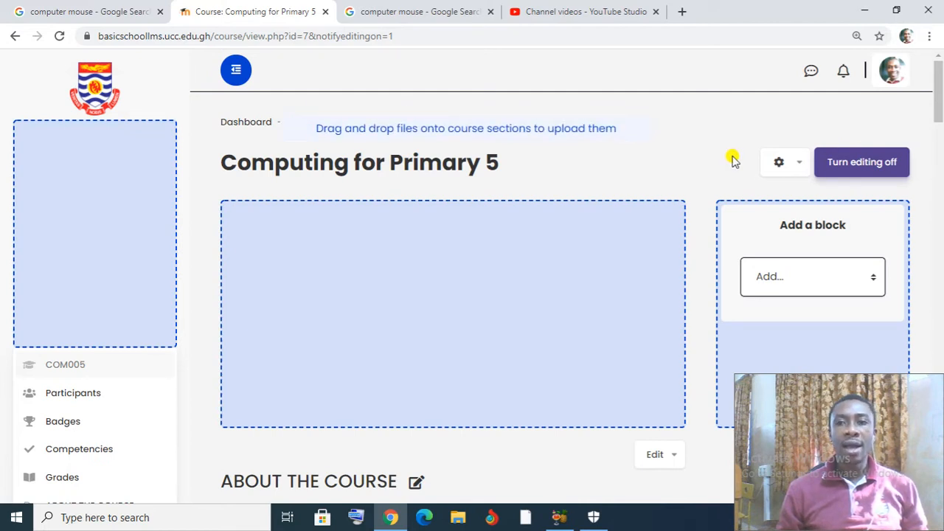
Step: Add a new Interactive Content activity at the end of the computer basics section
scroll(938, 103, down, 1)
drag(940, 104, 937, 317)
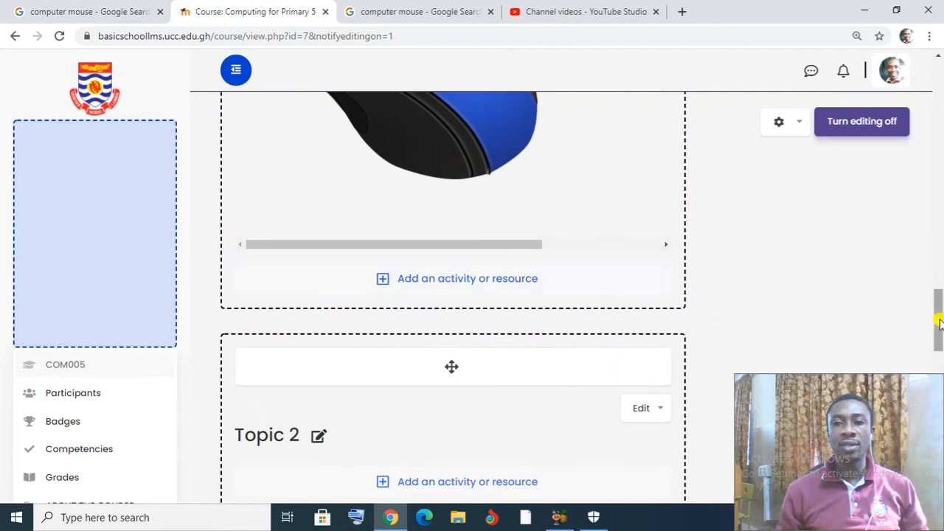
drag(937, 316, 937, 293)
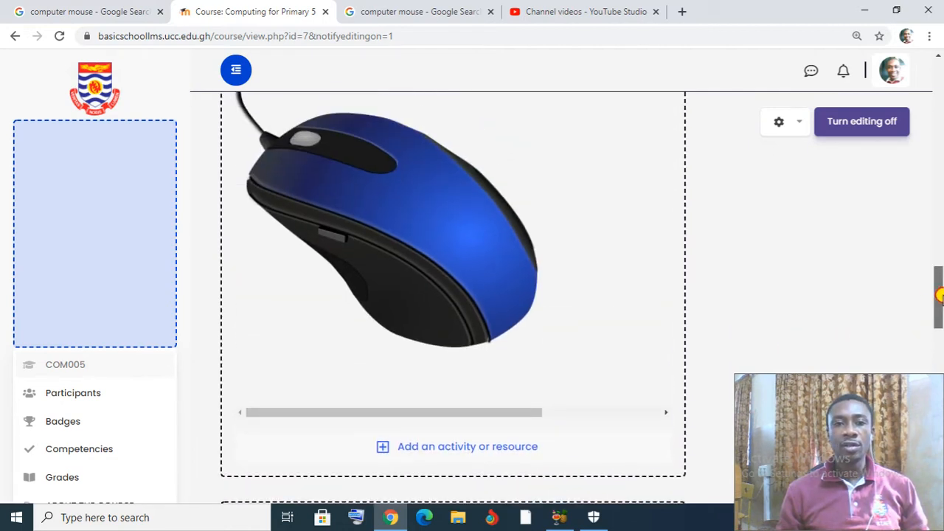
click(470, 448)
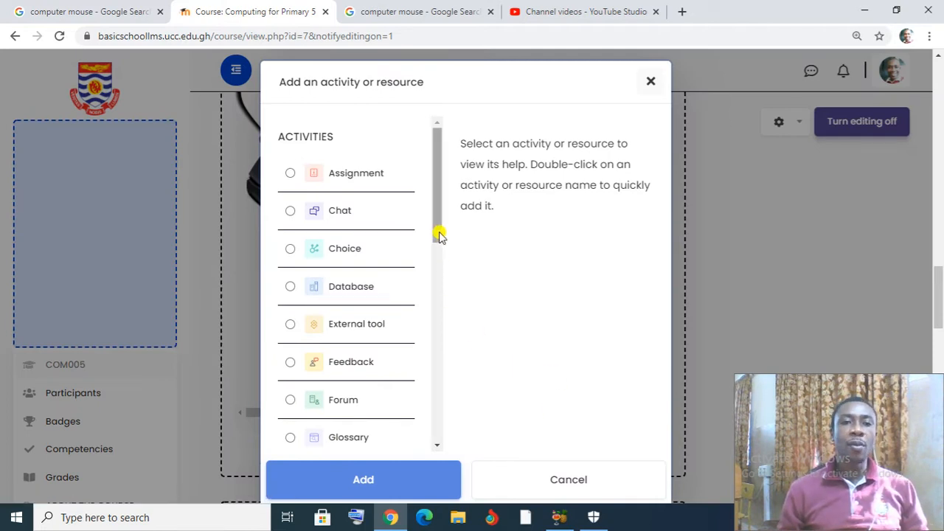
drag(438, 219, 438, 288)
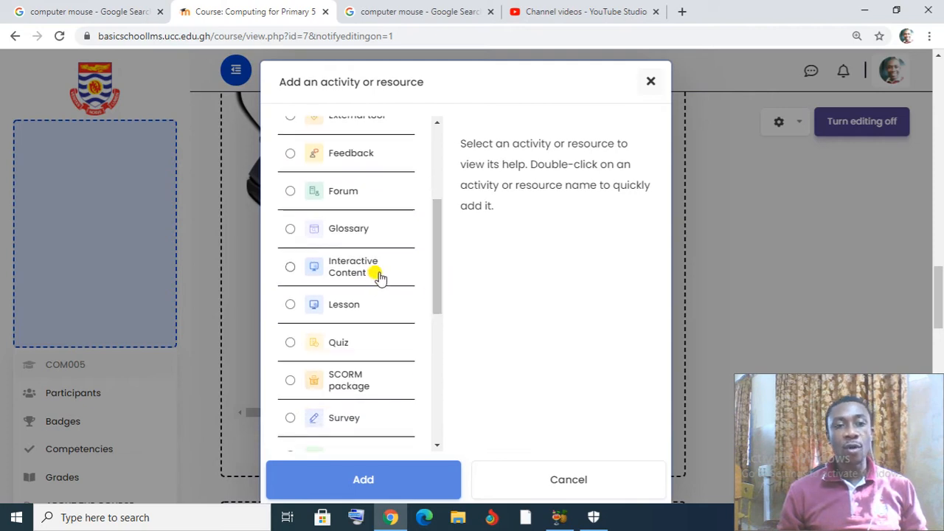
click(352, 270)
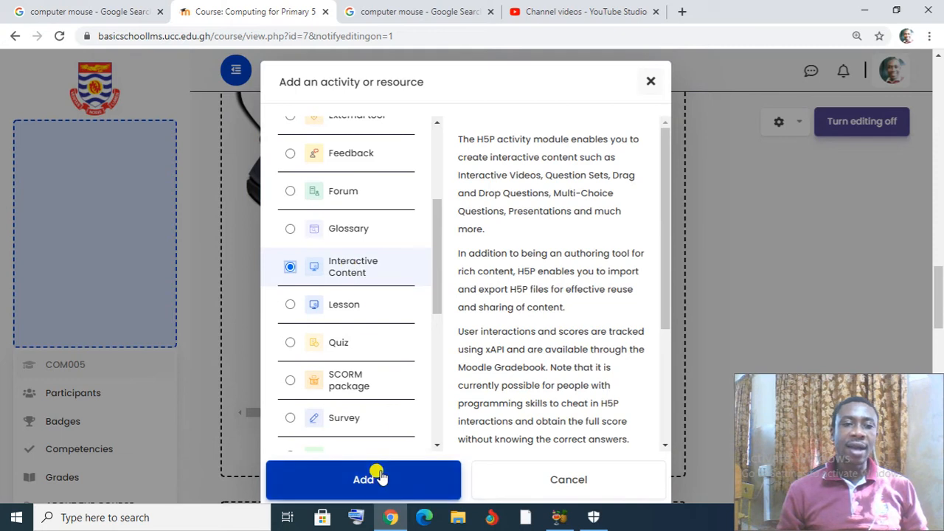
click(377, 475)
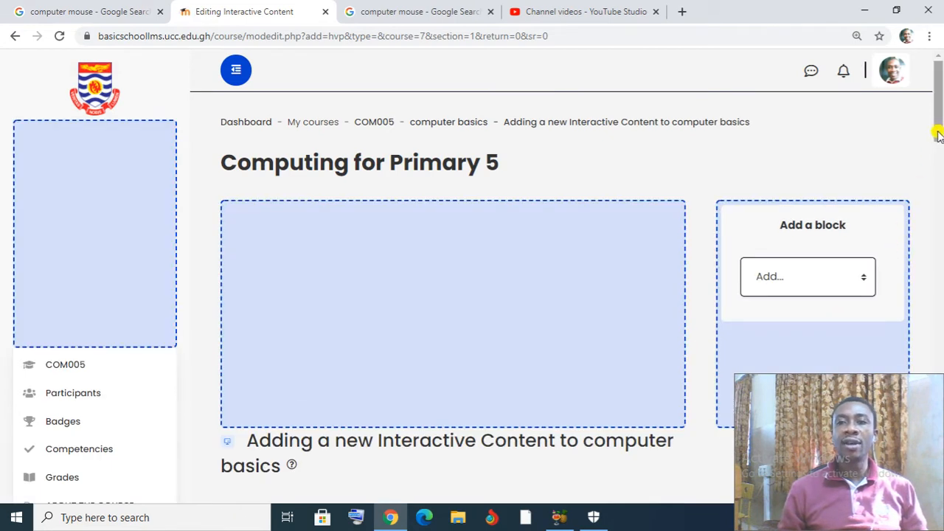
Step: Choose True/False Question as the content type of the new activity
drag(938, 127, 938, 200)
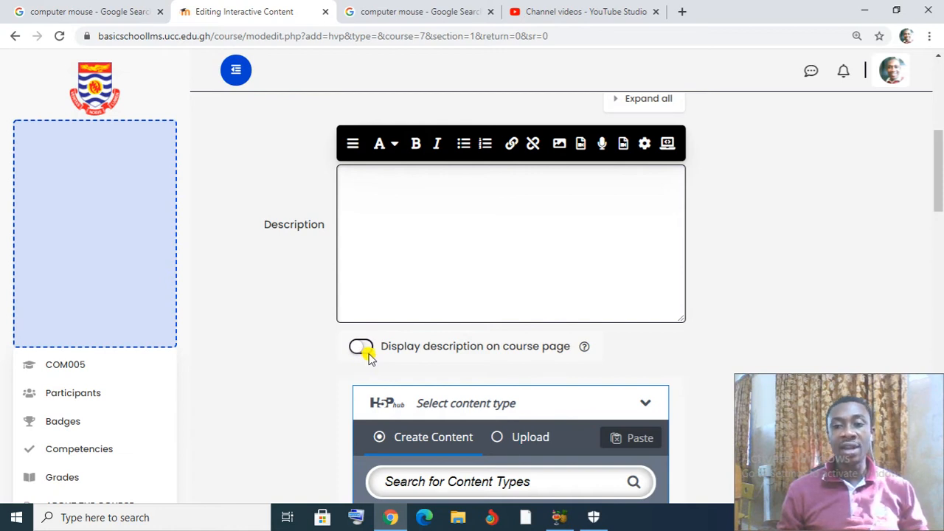
drag(938, 175, 938, 234)
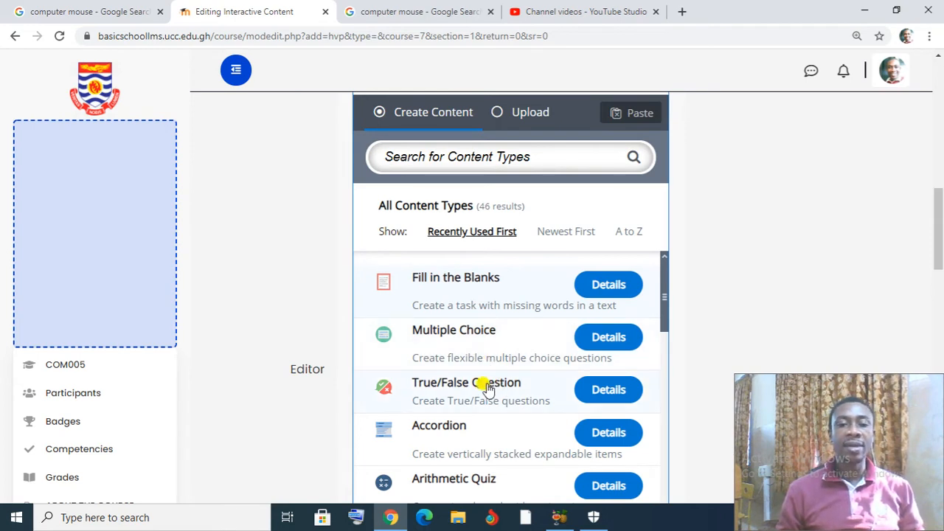
click(470, 387)
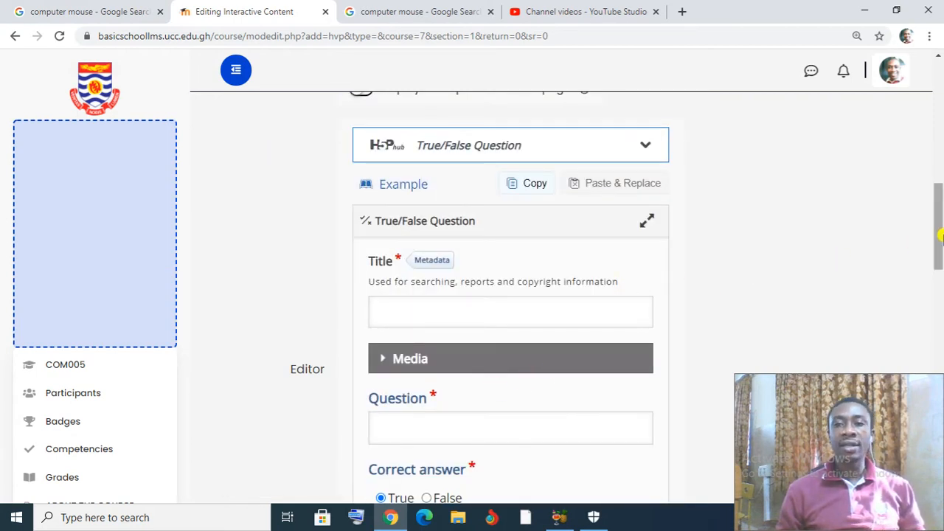
Step: Title the true/false question "Question 1"
drag(938, 233, 938, 175)
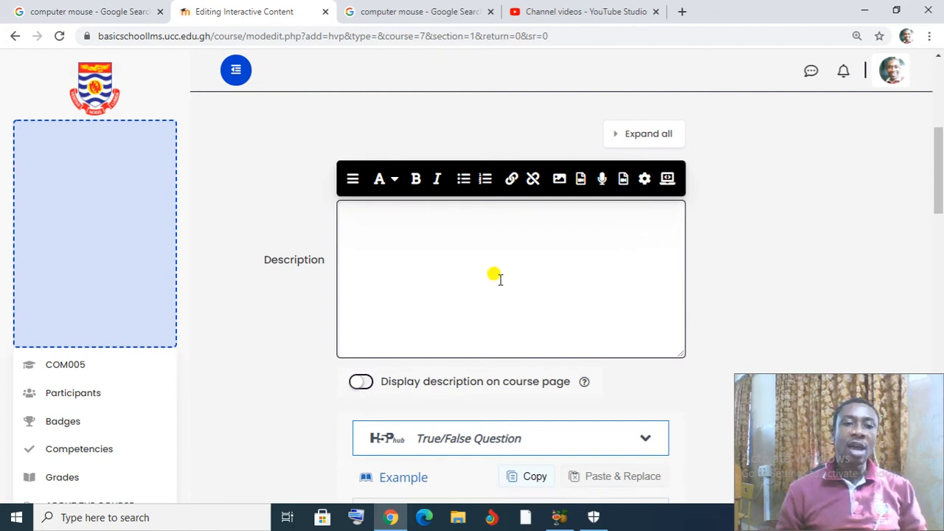
drag(938, 160, 929, 222)
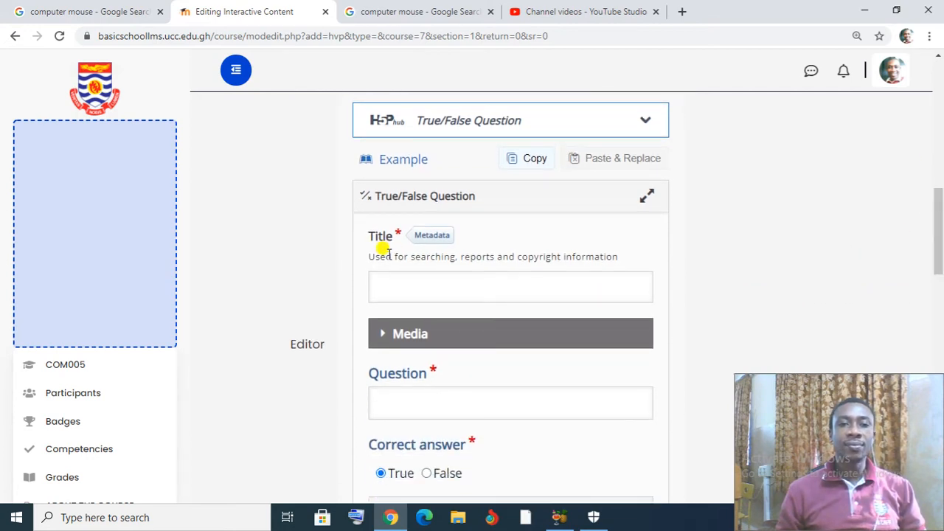
click(399, 288)
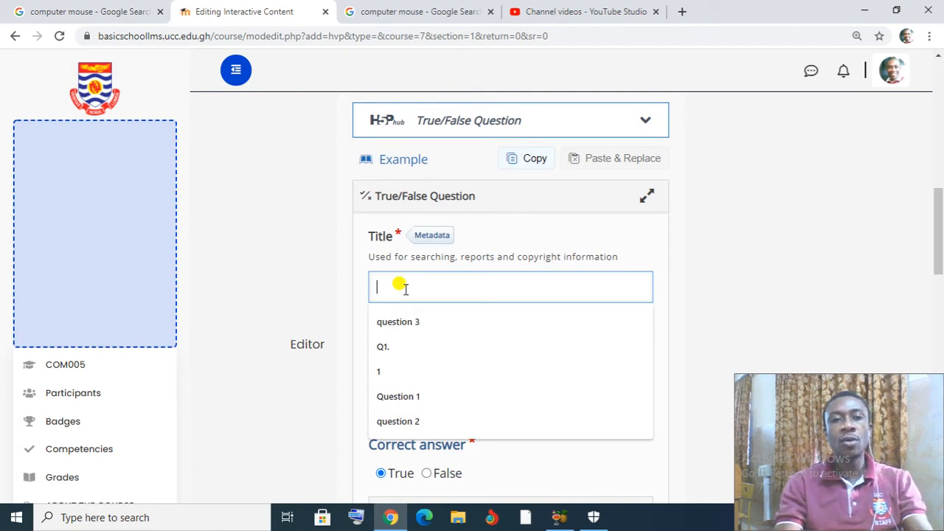
text(q=)
key(BackSpace)
key(BackSpace)
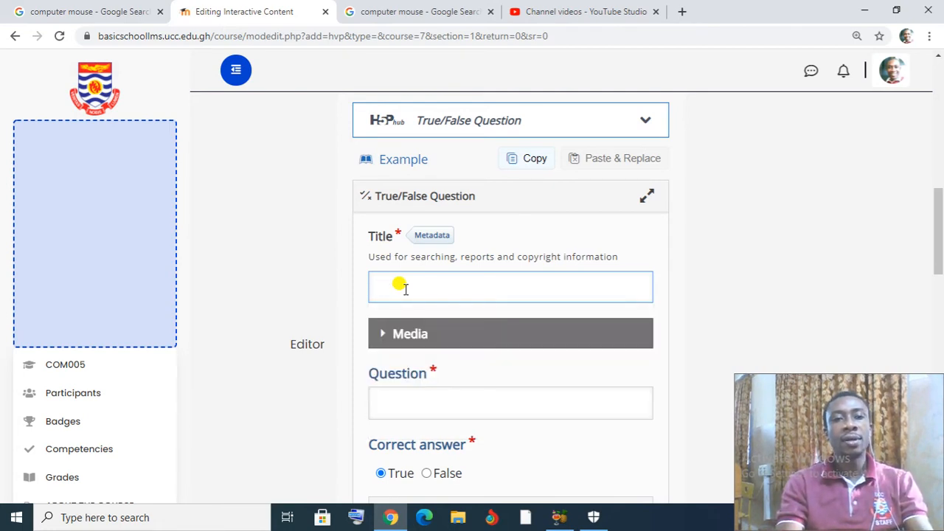
text(Que)
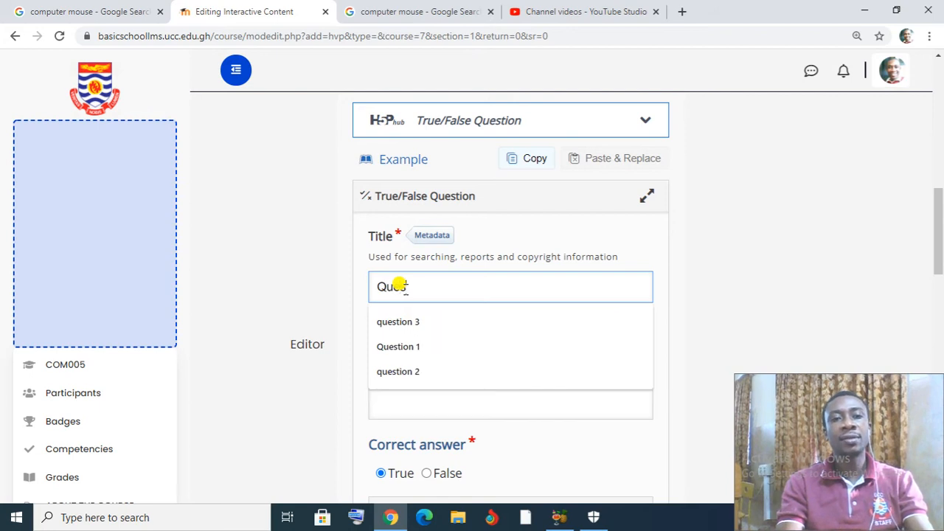
text(stion 1)
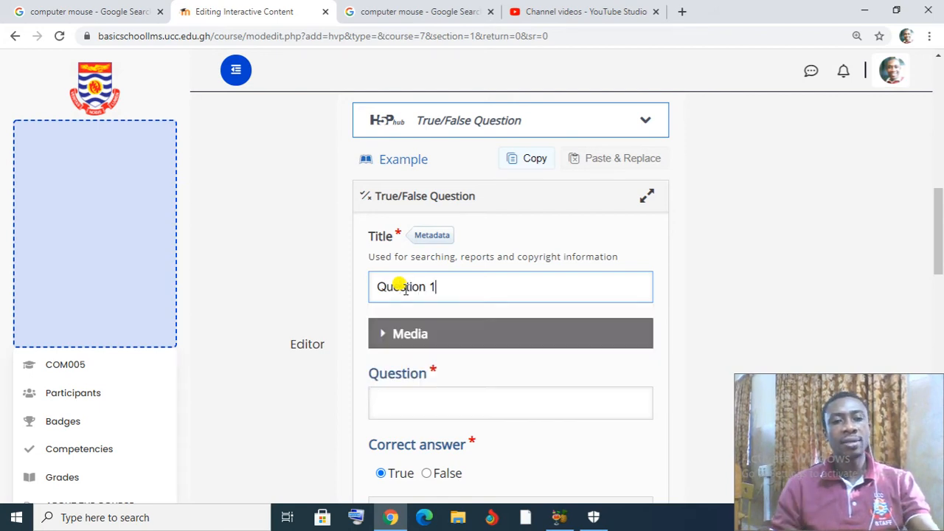
Step: Enter "The mouse is used to click" as the question text
click(408, 407)
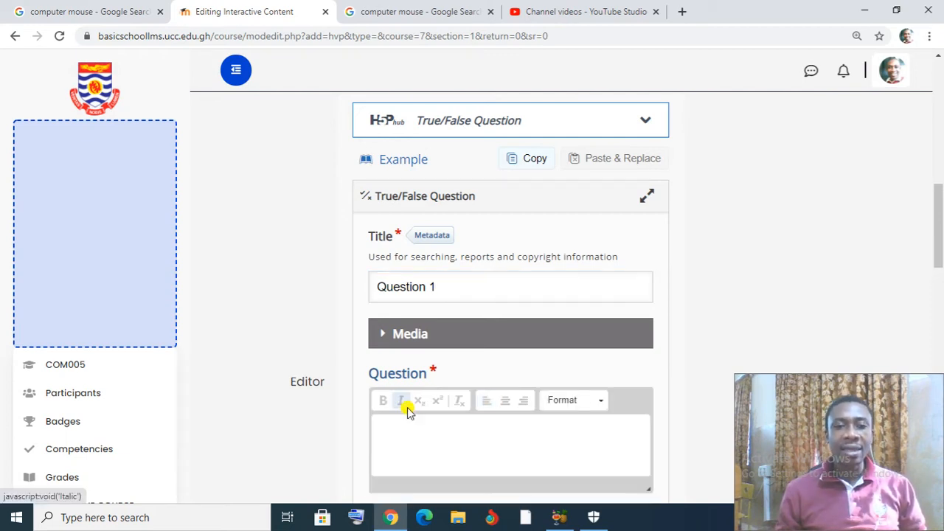
drag(934, 246, 934, 267)
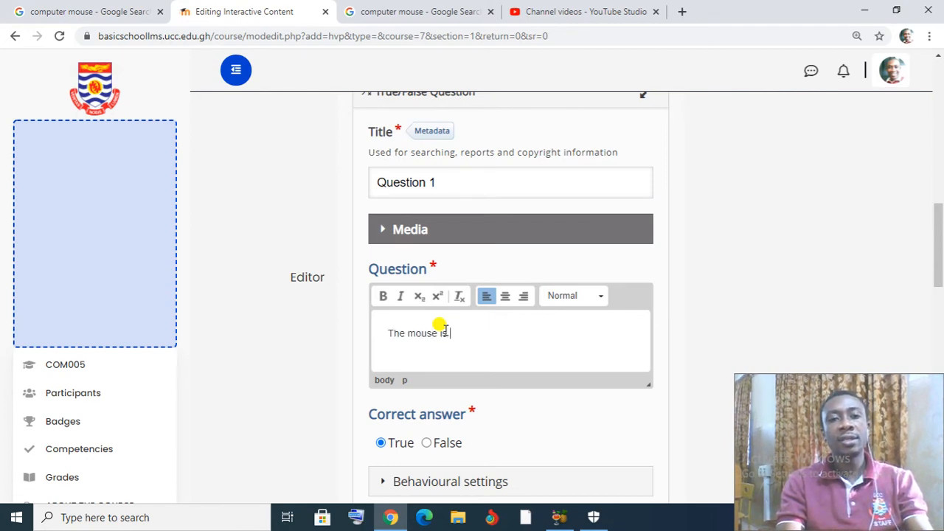
text(click)
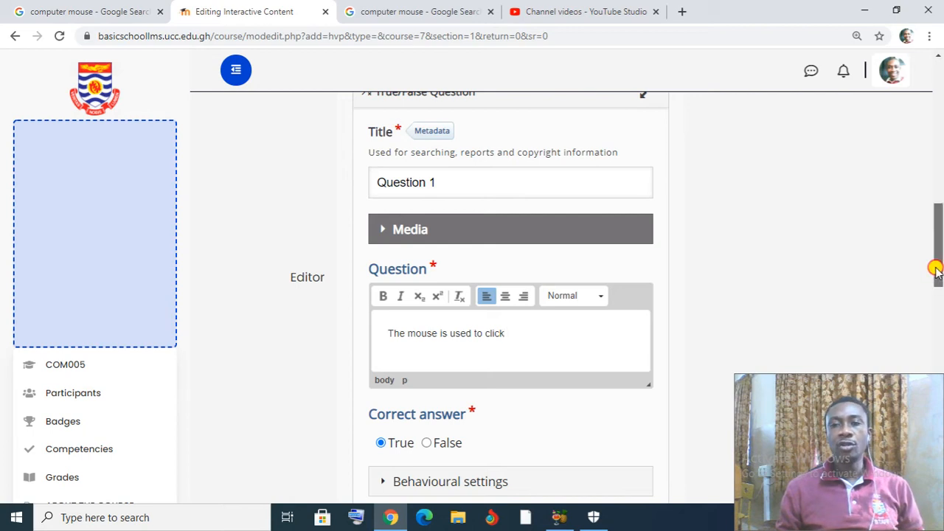
Step: Keep True as the correct answer, then save the activity and return to the course
drag(933, 270, 937, 289)
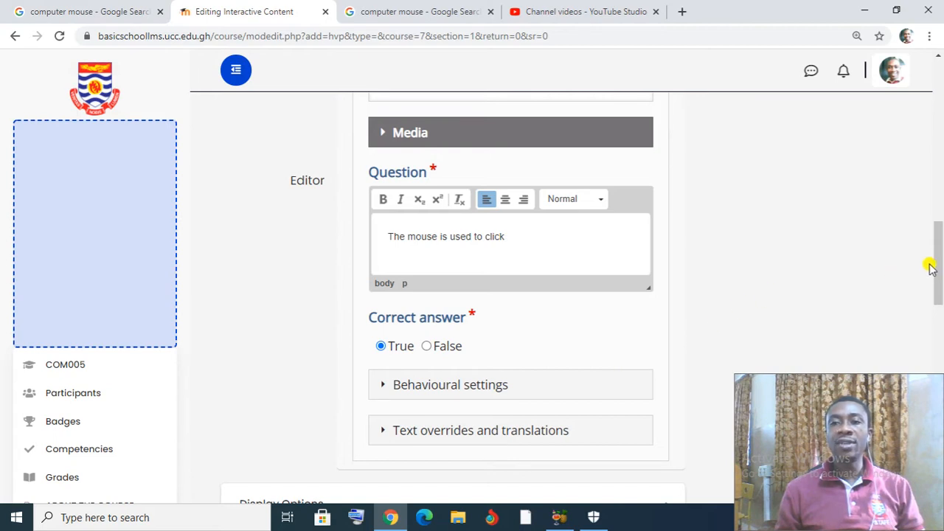
drag(939, 262, 940, 355)
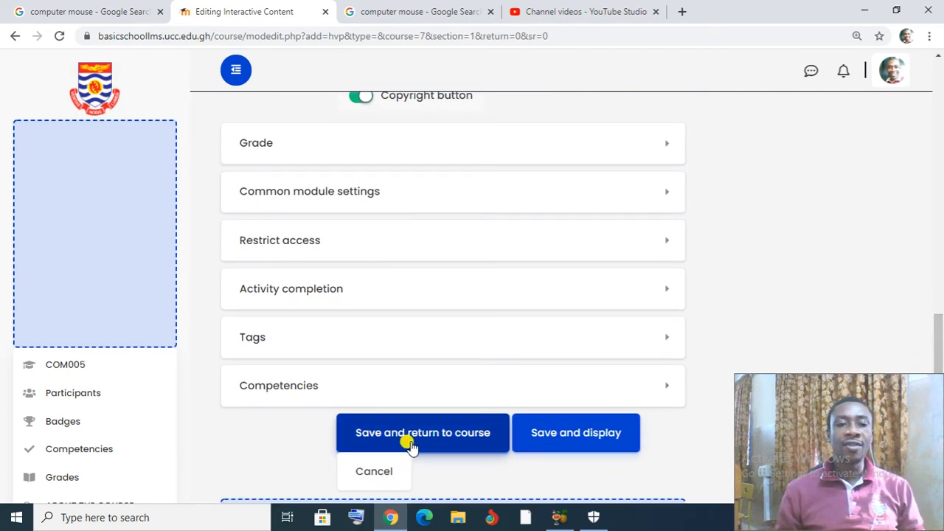
click(428, 438)
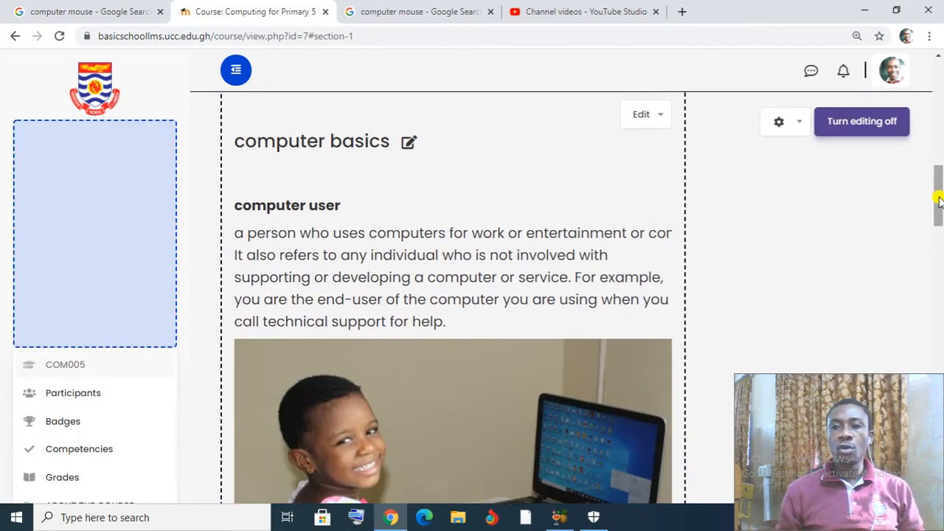
Step: Add another Interactive Content activity below Question 1 in the computer basics section
drag(939, 195, 939, 292)
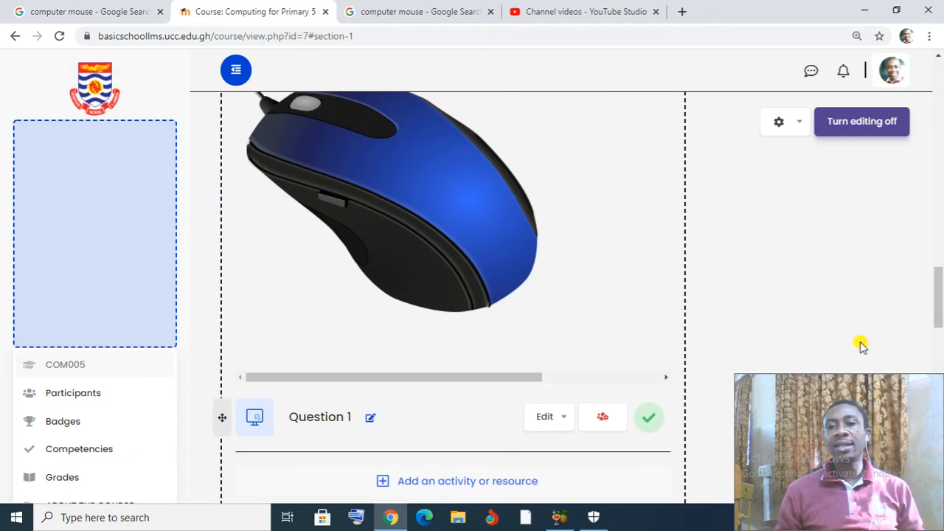
drag(937, 289, 941, 310)
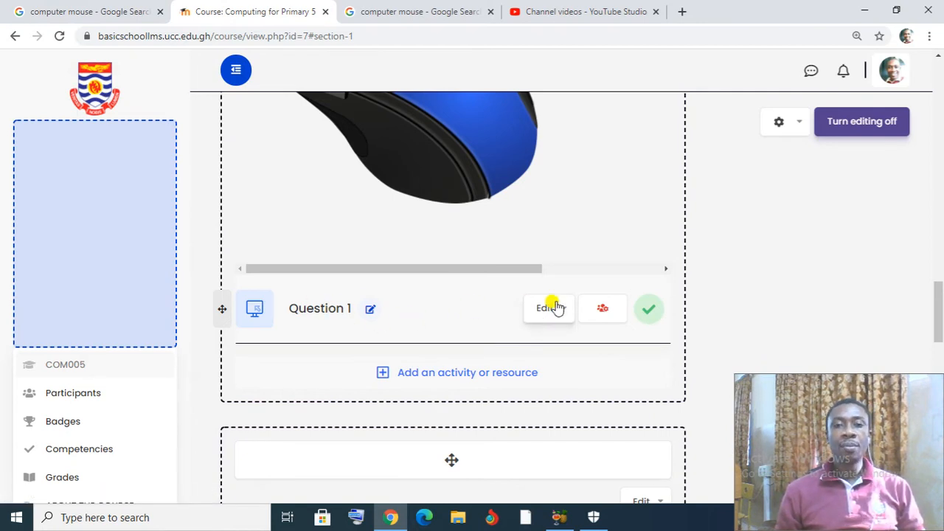
click(455, 374)
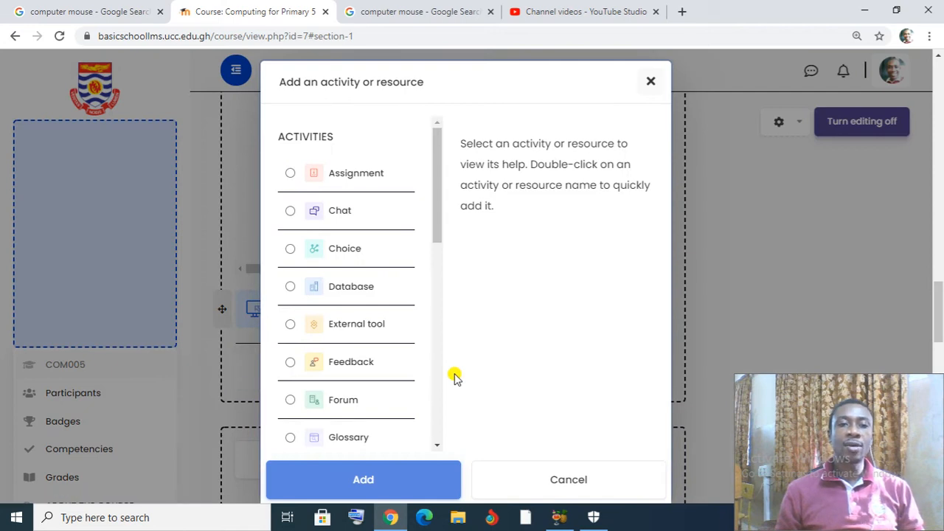
drag(438, 219, 438, 288)
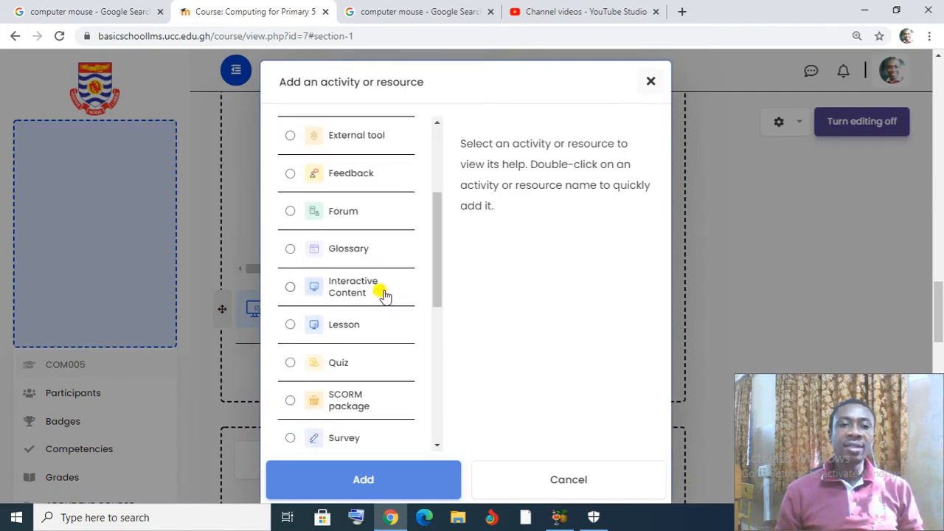
click(358, 291)
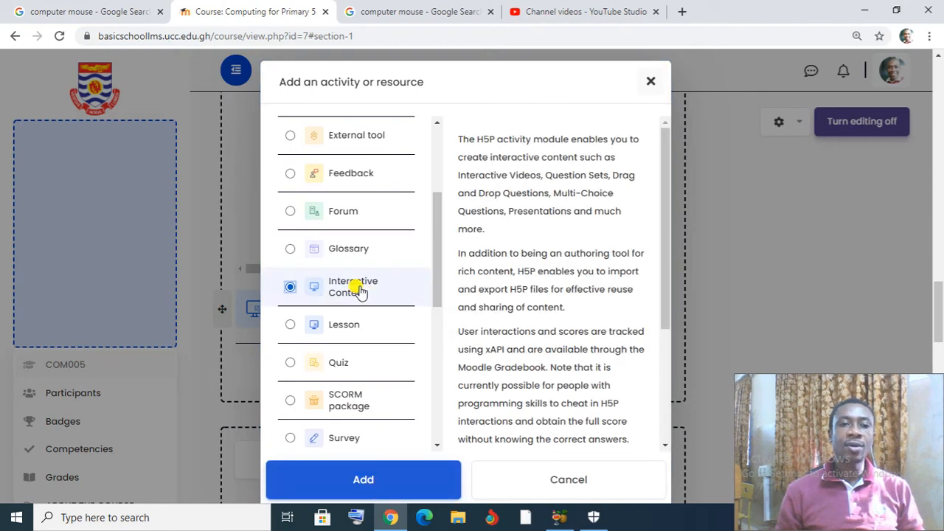
click(394, 483)
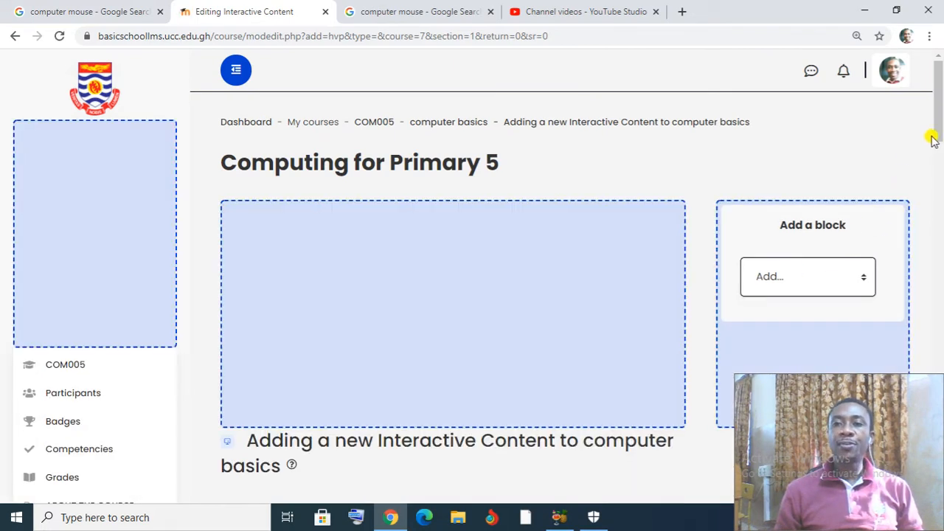
Step: Choose Multiple Choice as the content type for the new interactive activity
drag(940, 118, 917, 244)
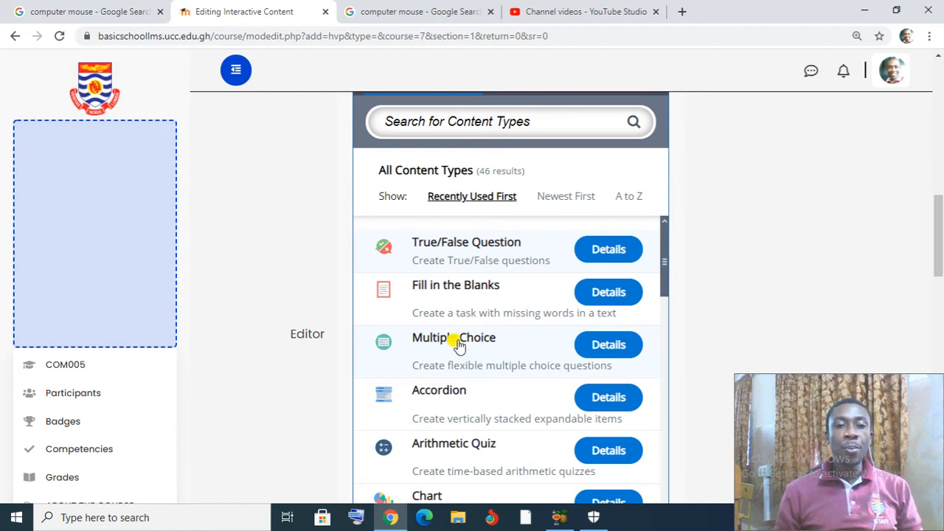
drag(937, 235, 937, 242)
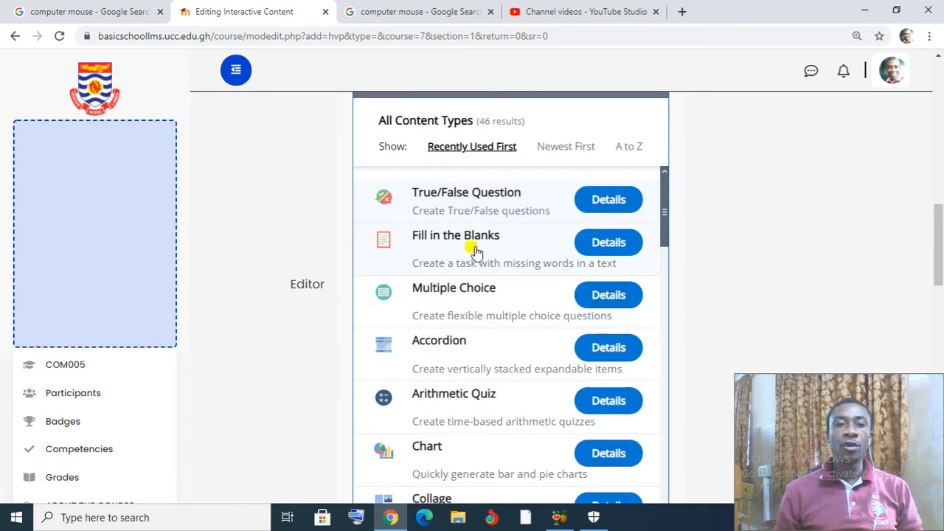
drag(662, 215, 672, 196)
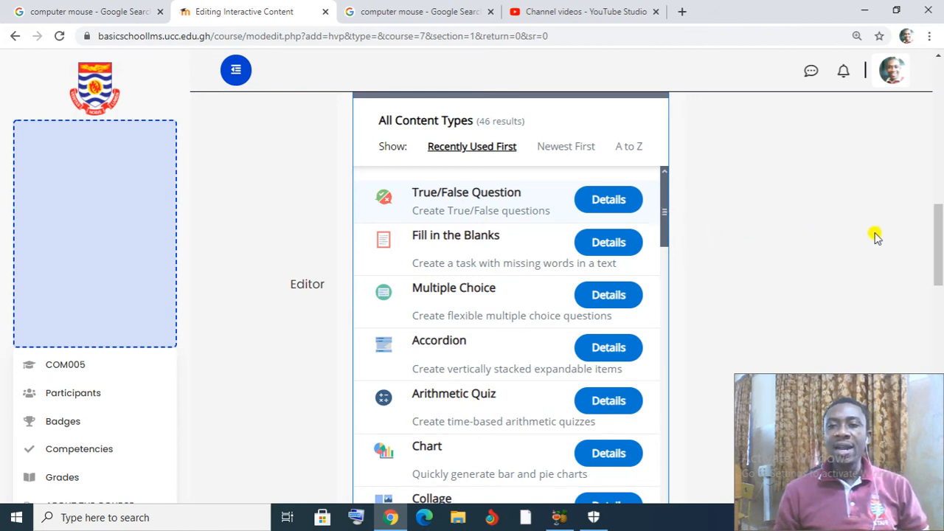
drag(938, 253, 937, 280)
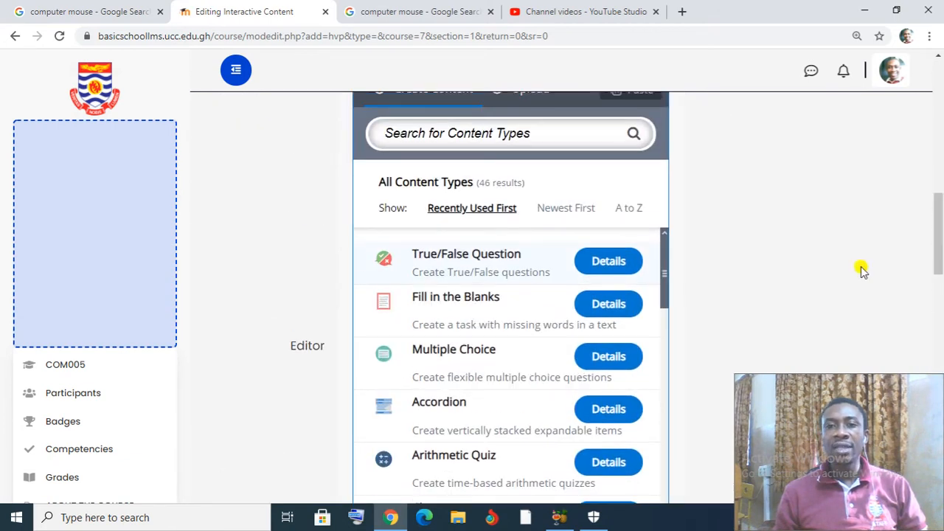
drag(665, 272, 682, 259)
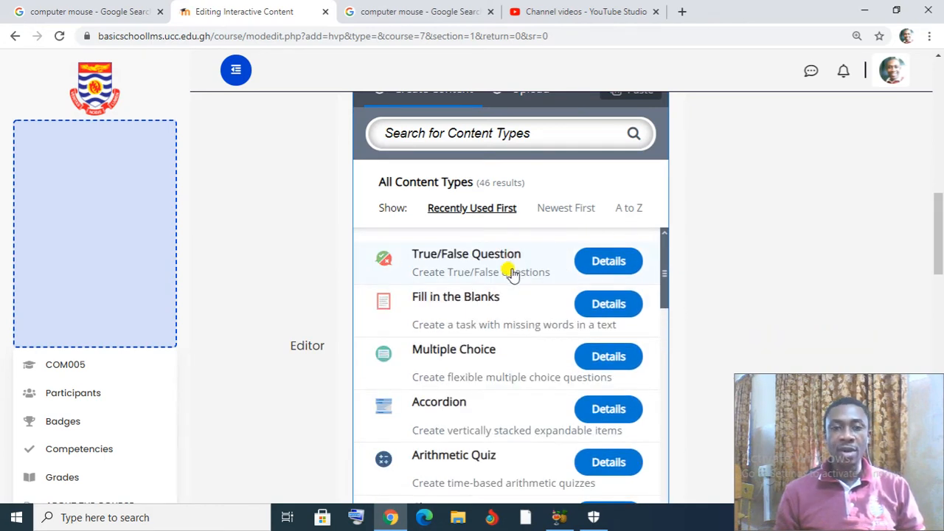
click(466, 359)
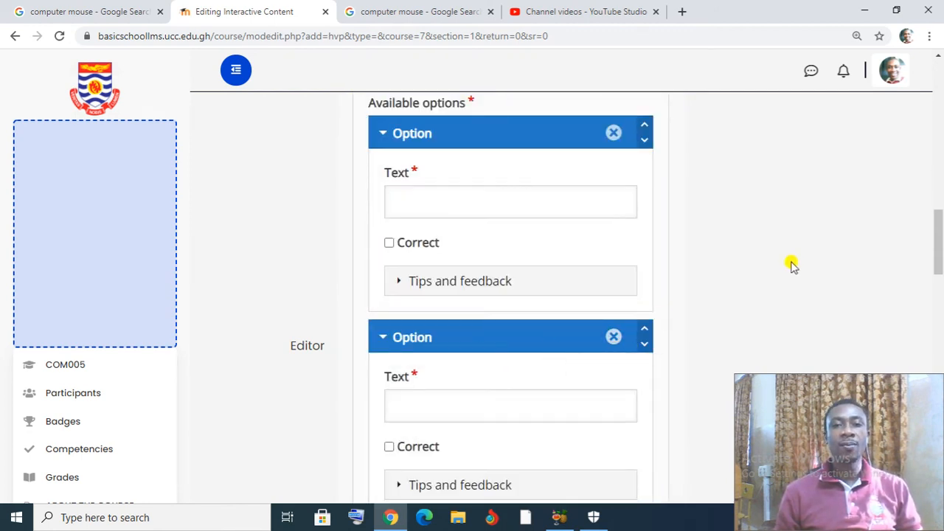
Step: Title the multiple-choice activity "Question"
drag(937, 243, 940, 194)
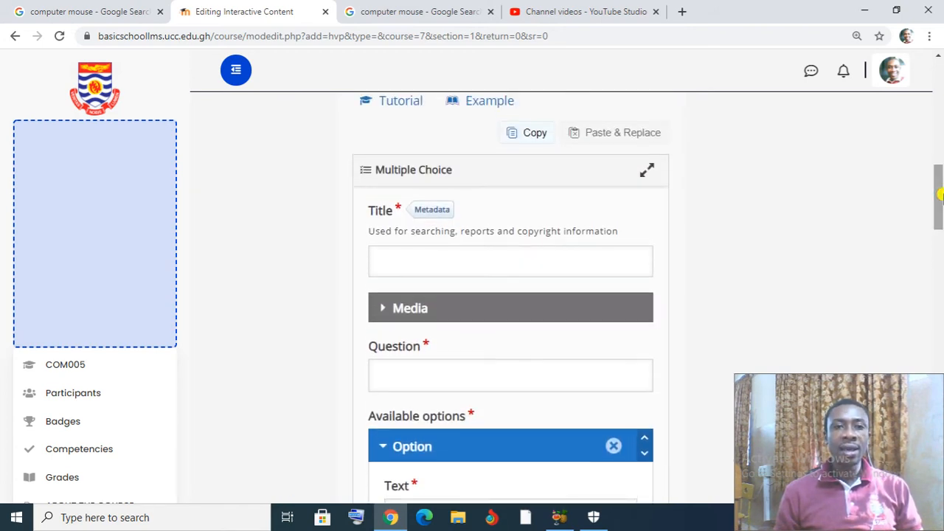
click(413, 256)
text(Q)
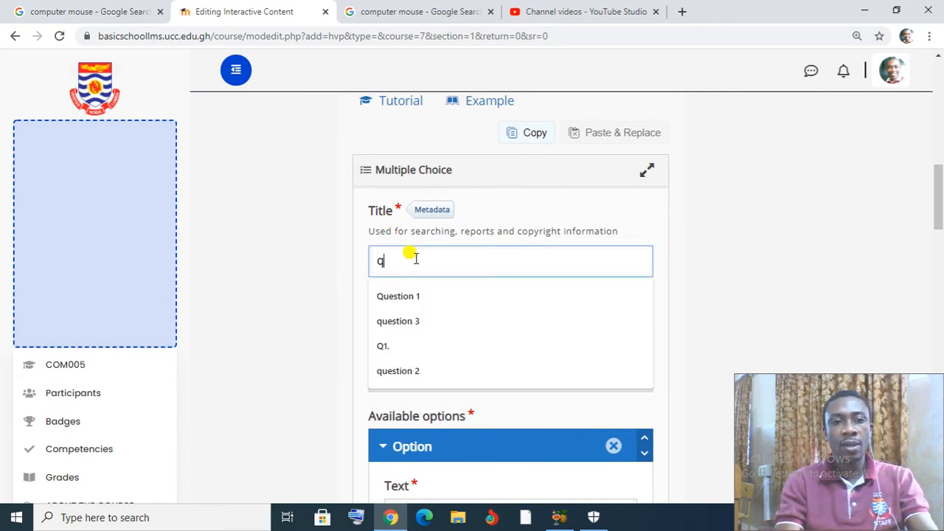
key(BackSpace)
text(Question)
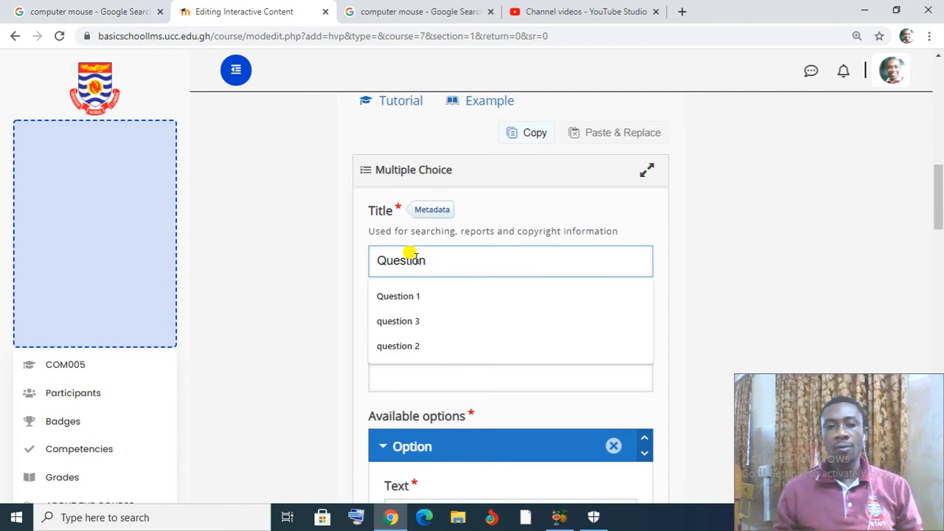
Step: Enter "Which of the following is used to click?" as the question text
drag(937, 195, 937, 214)
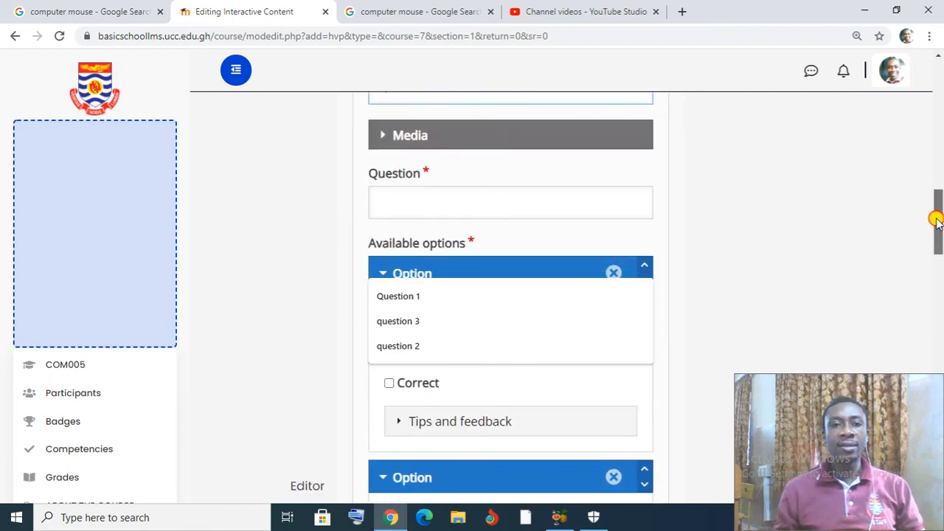
click(444, 202)
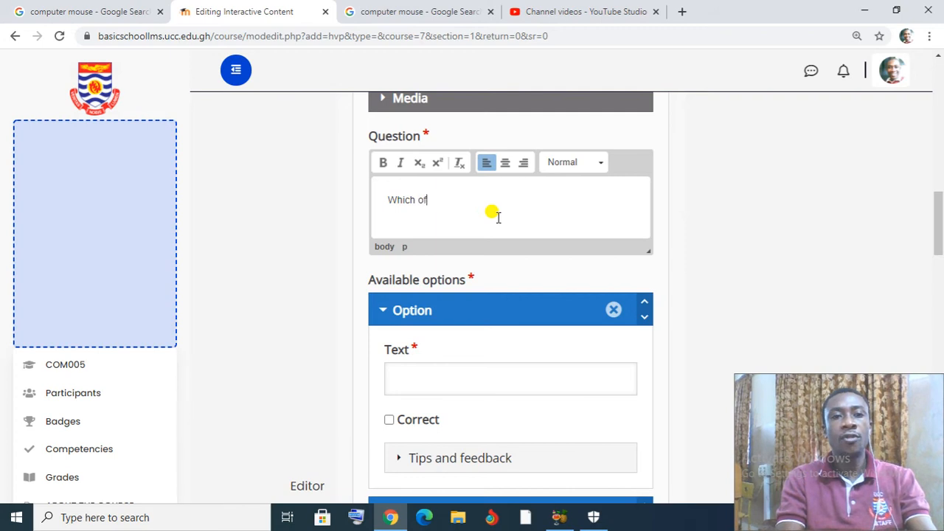
text(owing)
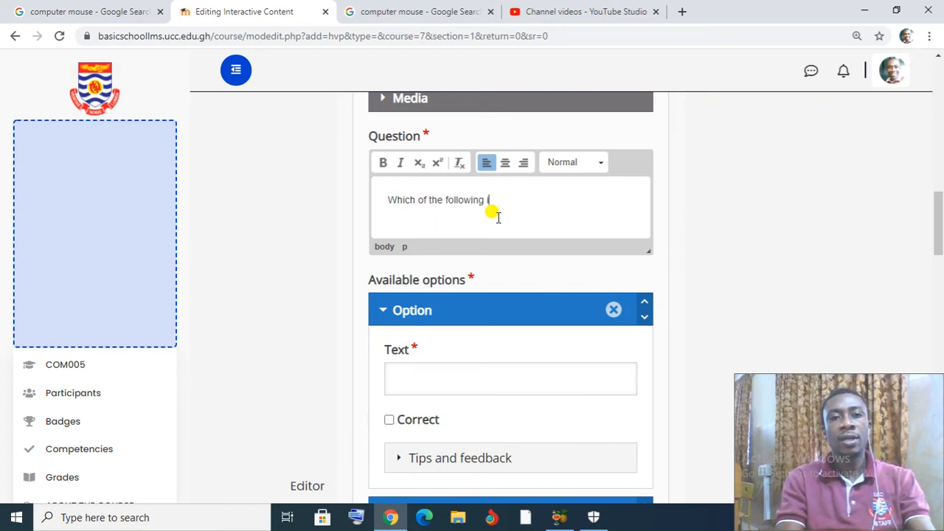
text( is used to click?)
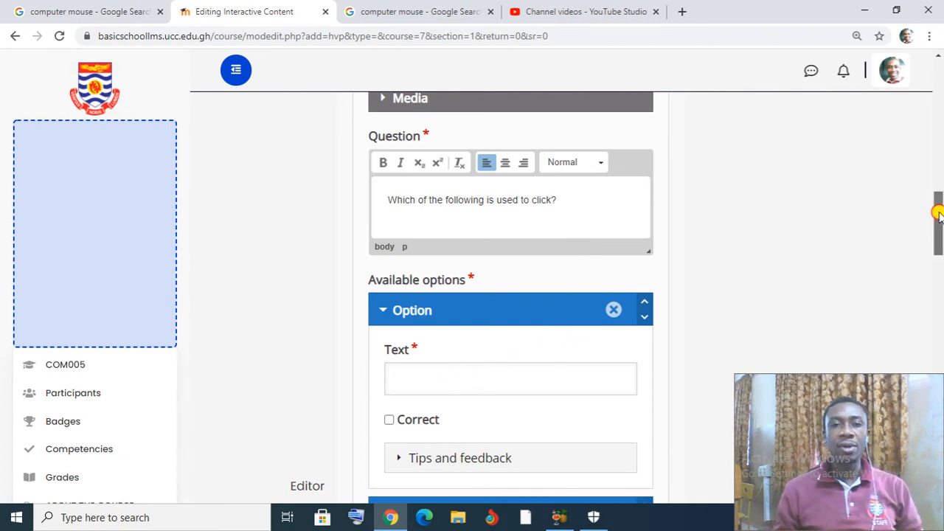
Step: Enter "keyboard" in bold as the first answer option and leave it not marked as correct
scroll(738, 243, down, 2)
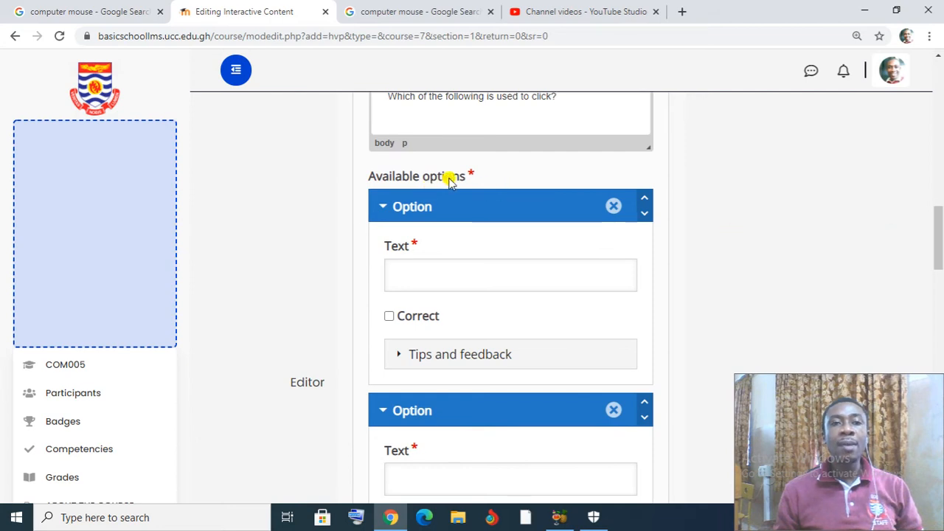
click(430, 275)
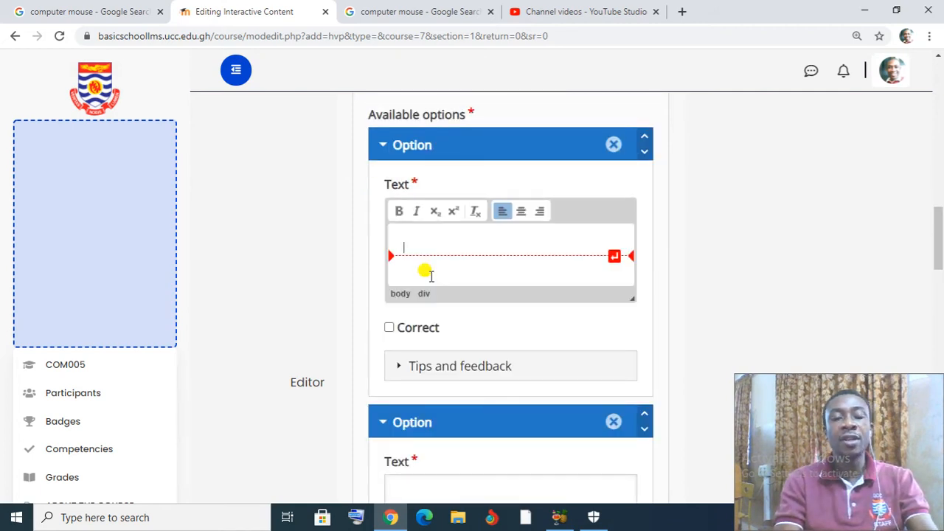
text(keybo)
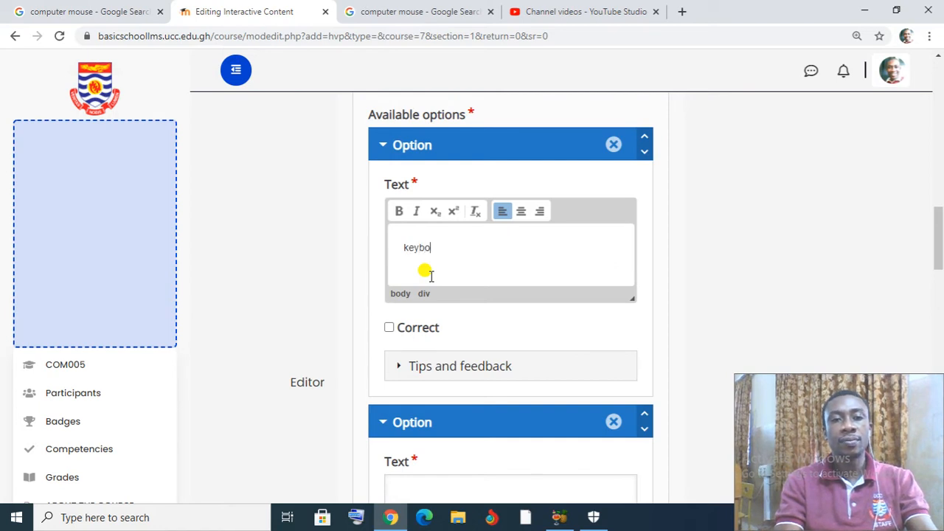
text(ard)
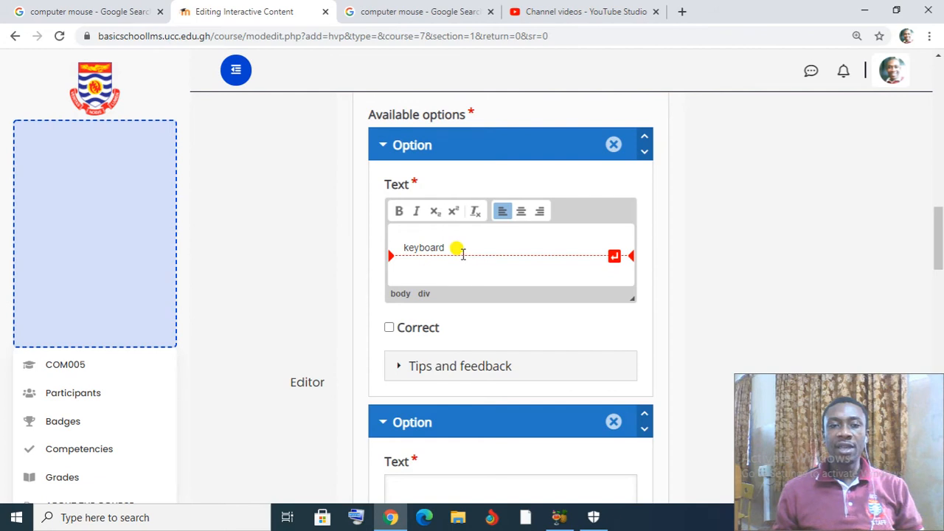
drag(459, 247, 395, 251)
click(399, 211)
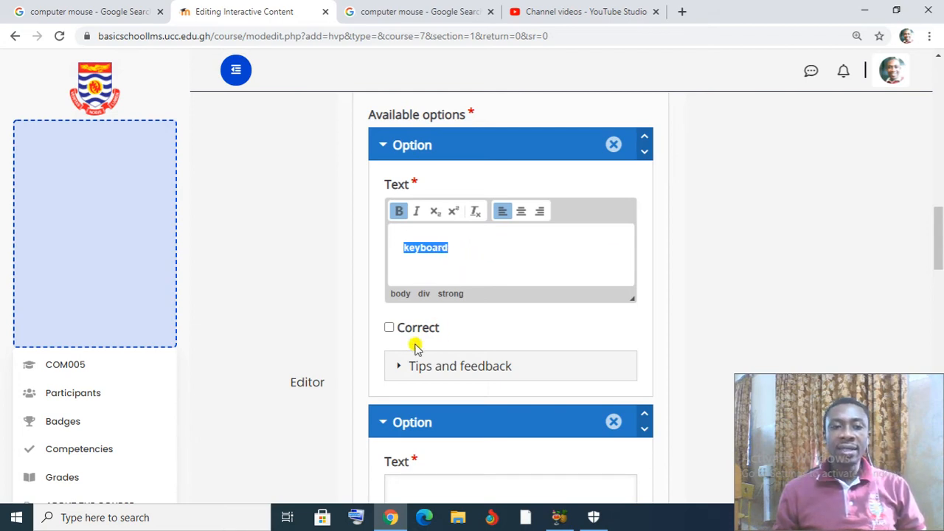
click(390, 327)
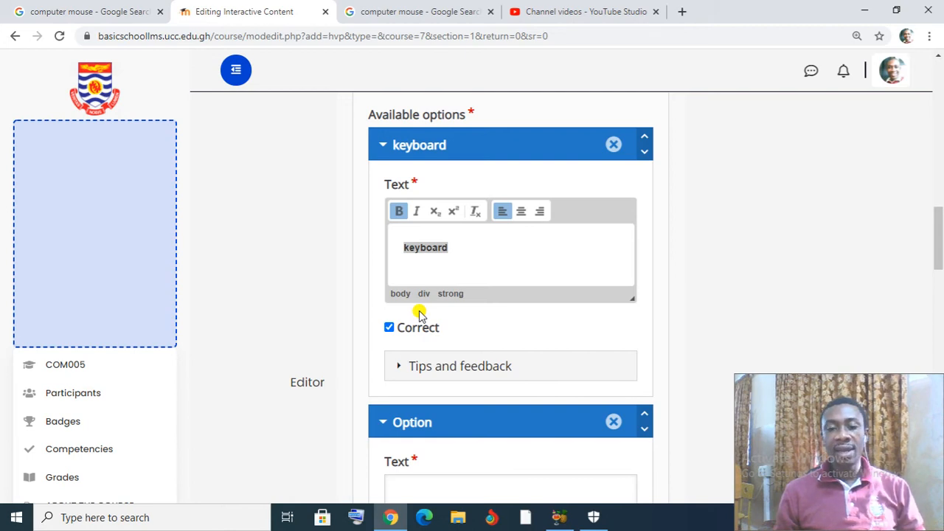
click(388, 328)
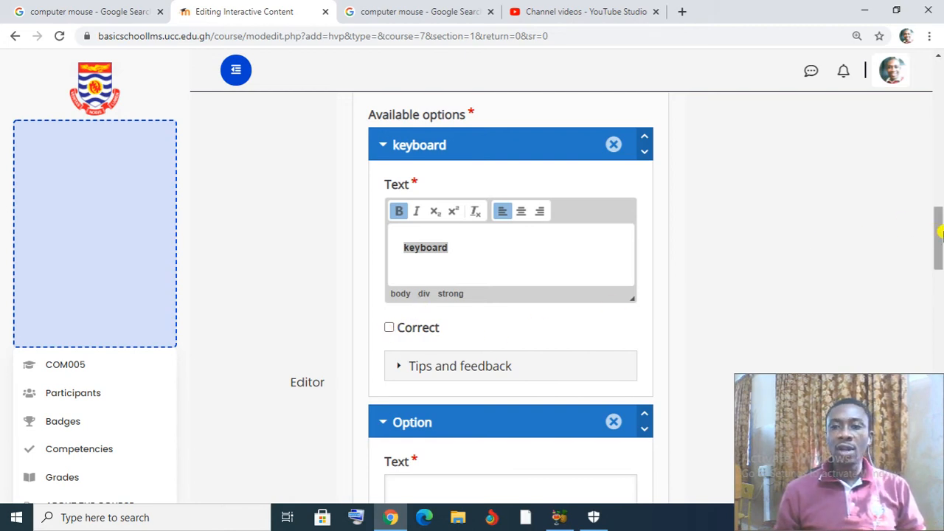
Step: Enter "mouse" as the second answer option and mark it as correct
drag(940, 235, 940, 264)
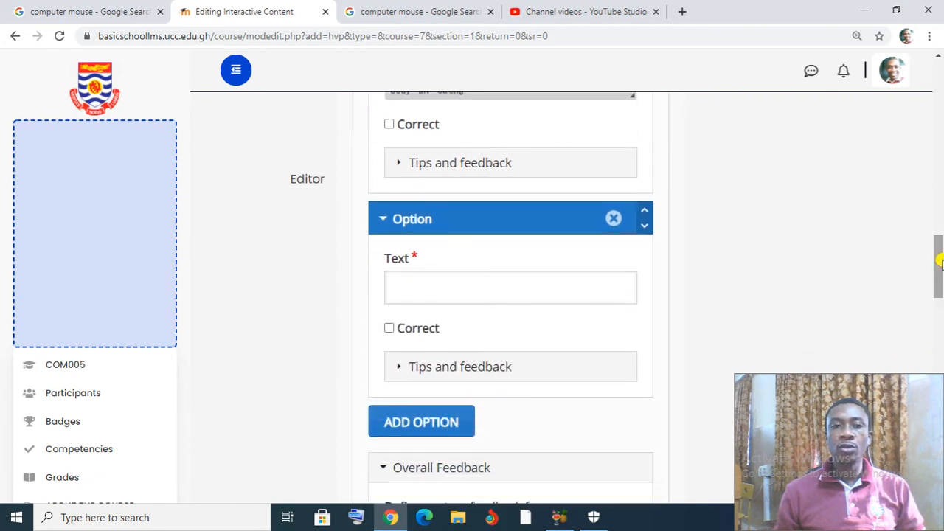
click(418, 290)
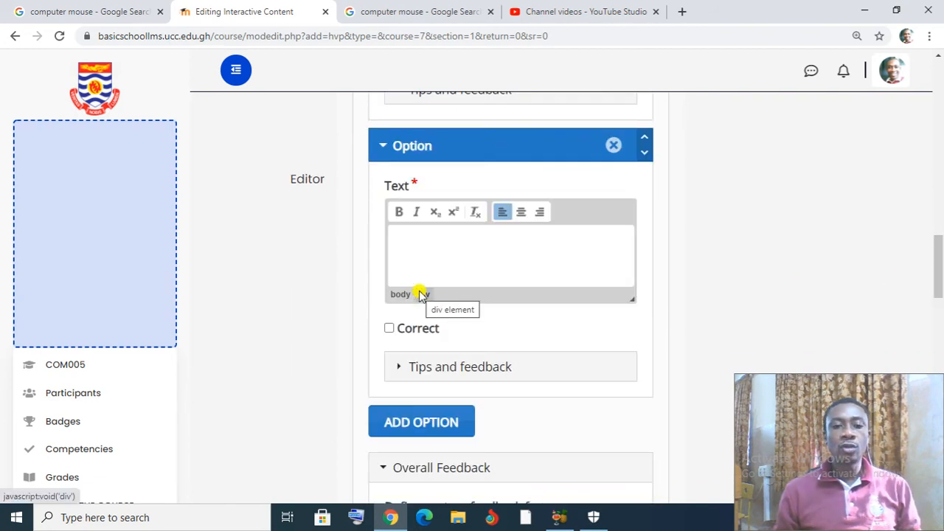
text(mouse)
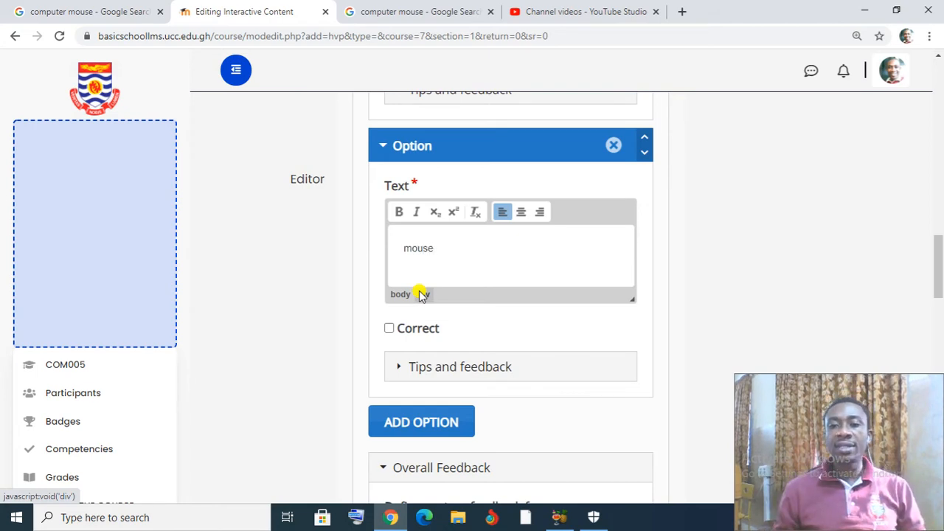
click(389, 328)
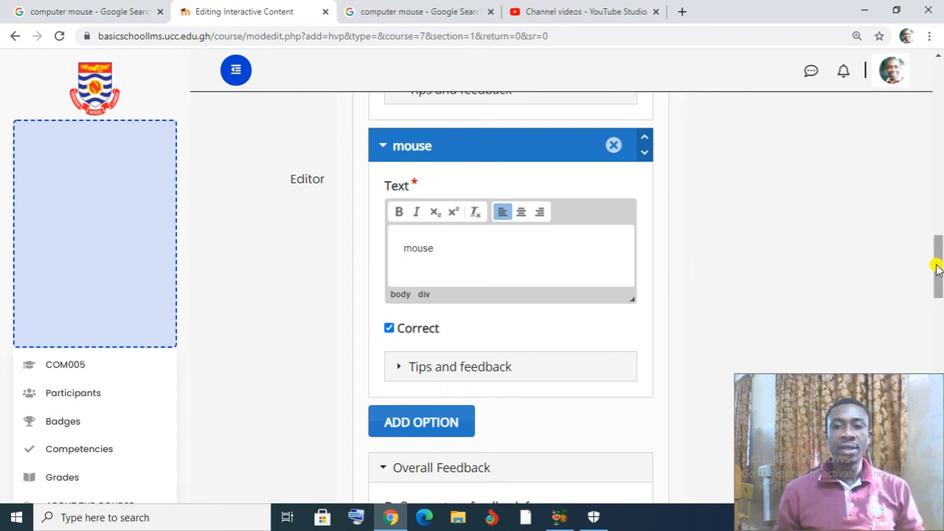
Step: Add a third answer option "monitor", then save the activity and return to the course
drag(938, 267, 938, 275)
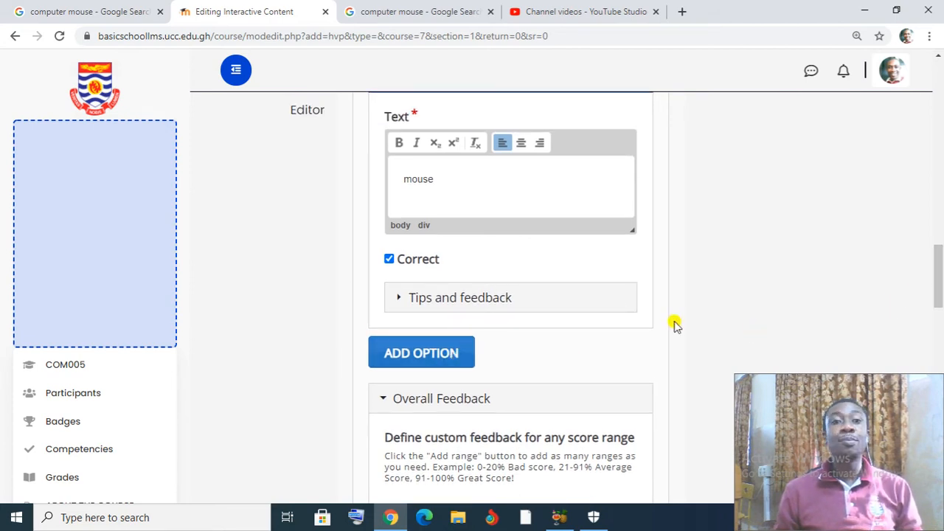
click(432, 356)
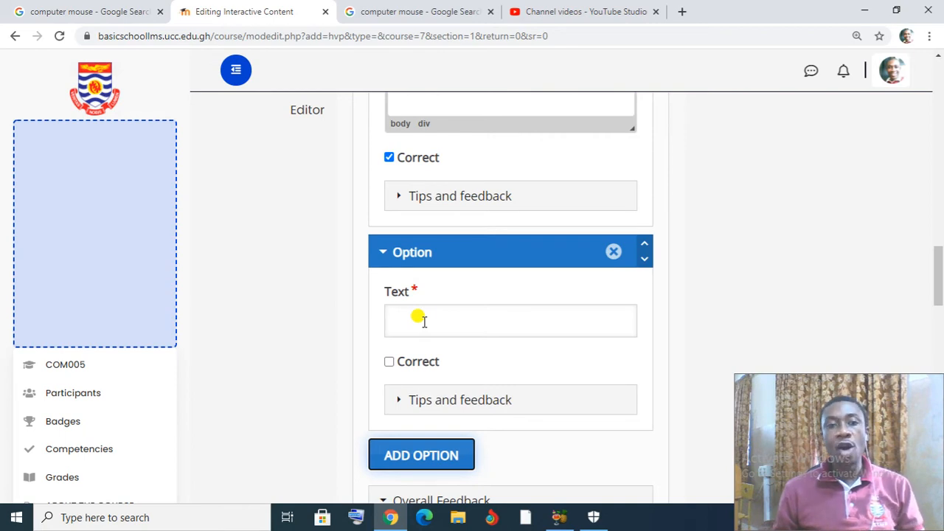
click(424, 321)
scroll(422, 323, down, 1)
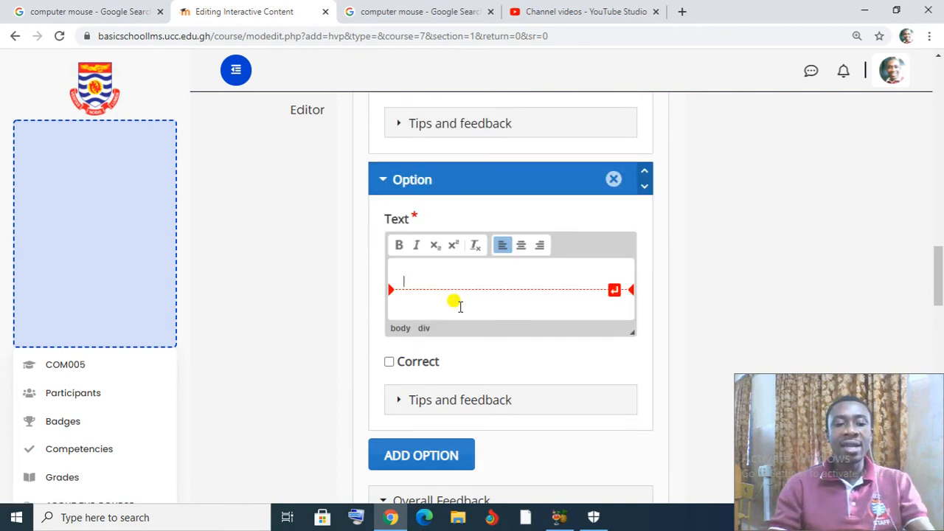
text(mon)
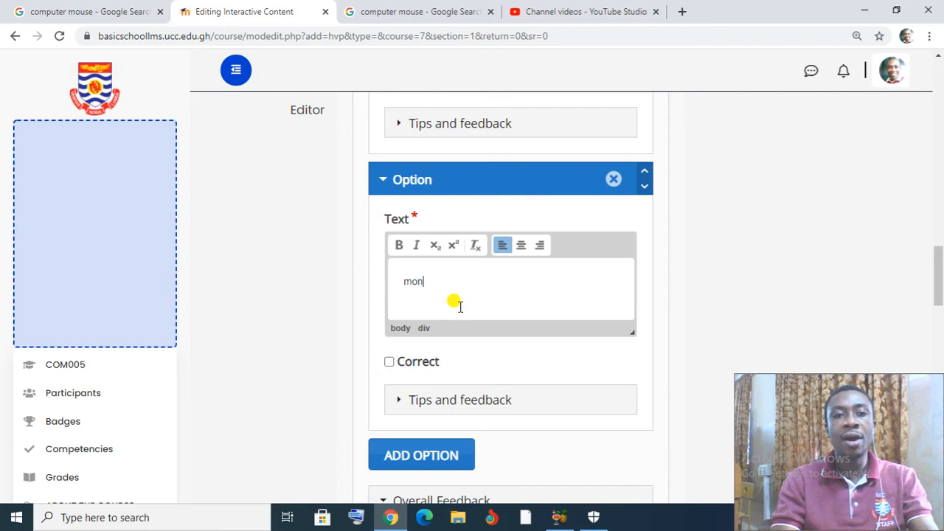
text(itor)
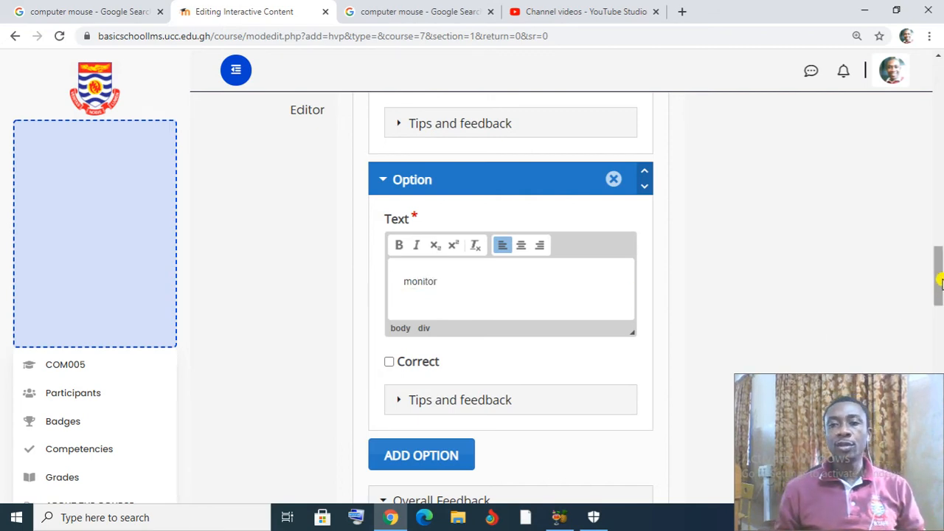
drag(938, 282, 936, 415)
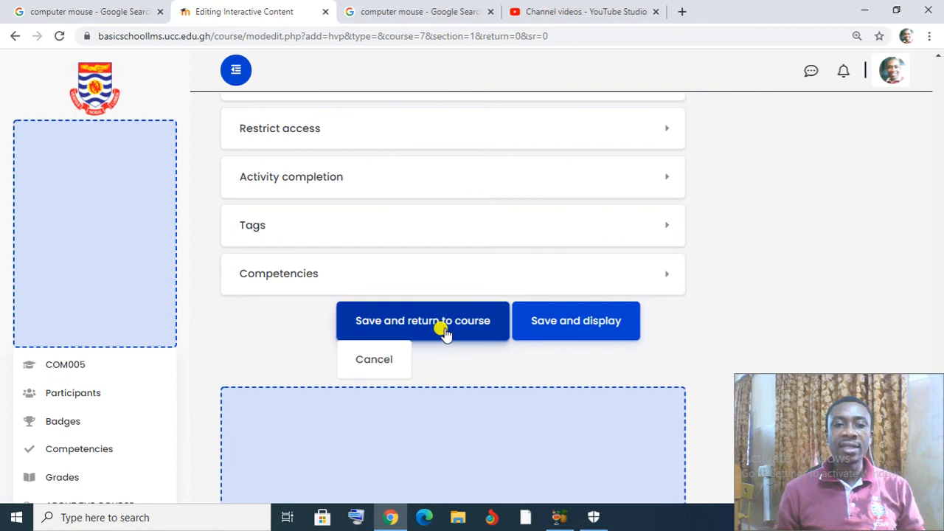
click(443, 329)
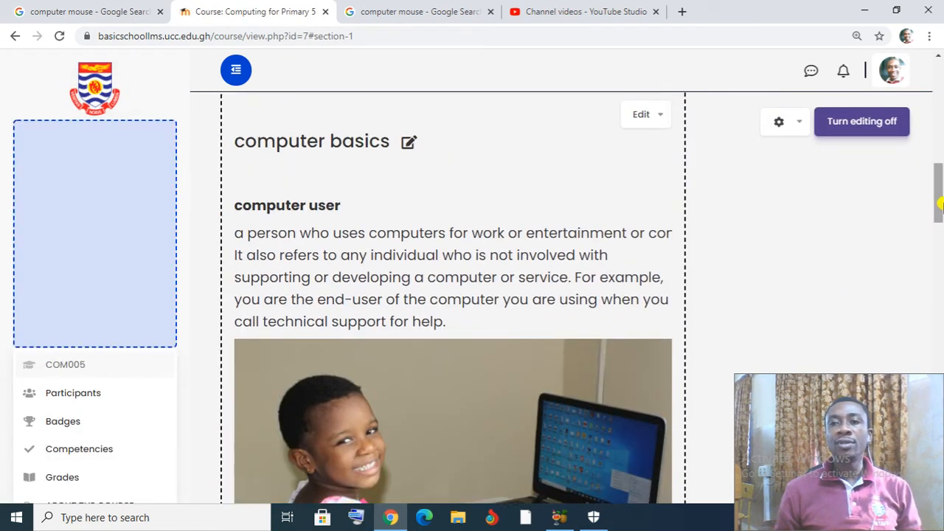
Step: Open the name of the activity below Question 1 for editing, then leave the name editor
drag(937, 191, 937, 309)
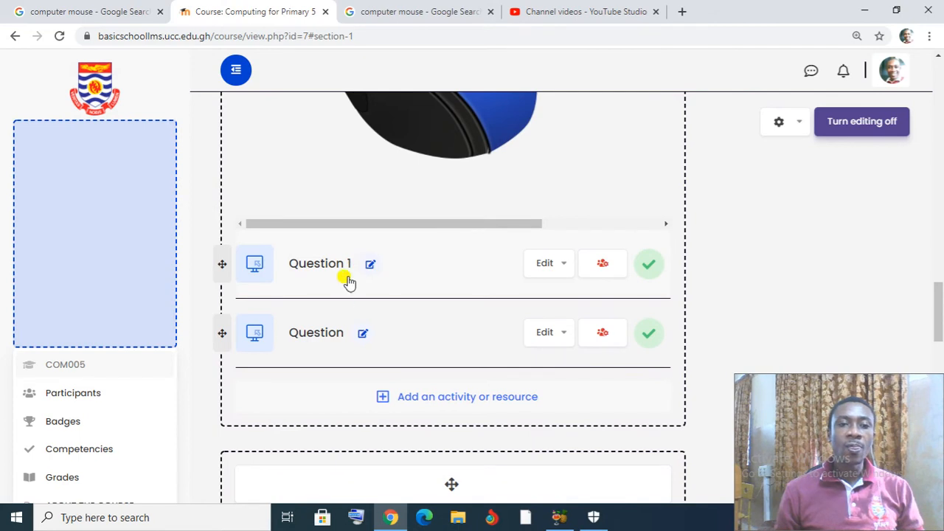
click(364, 336)
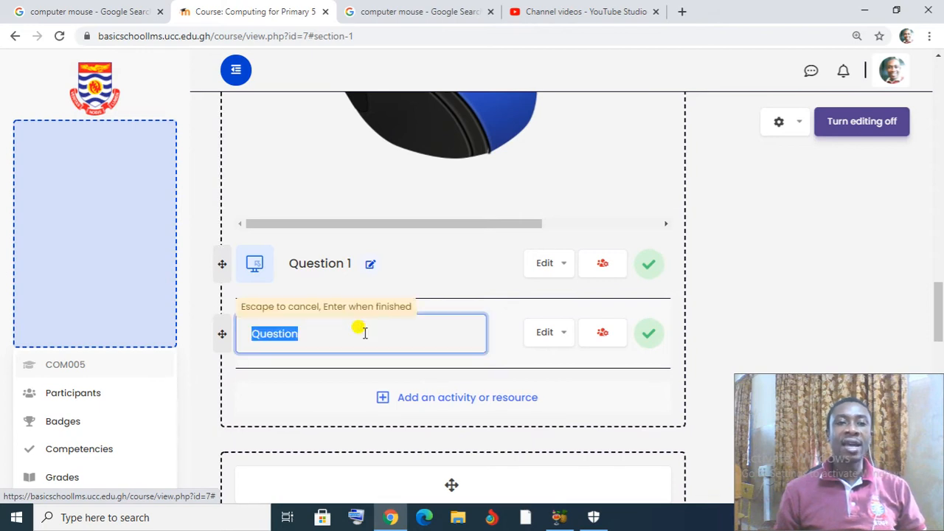
click(332, 338)
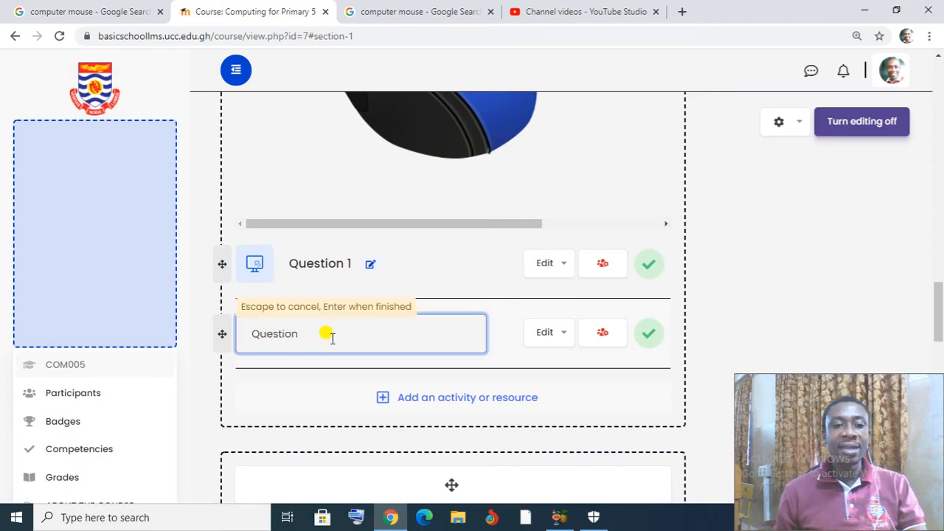
key(Return)
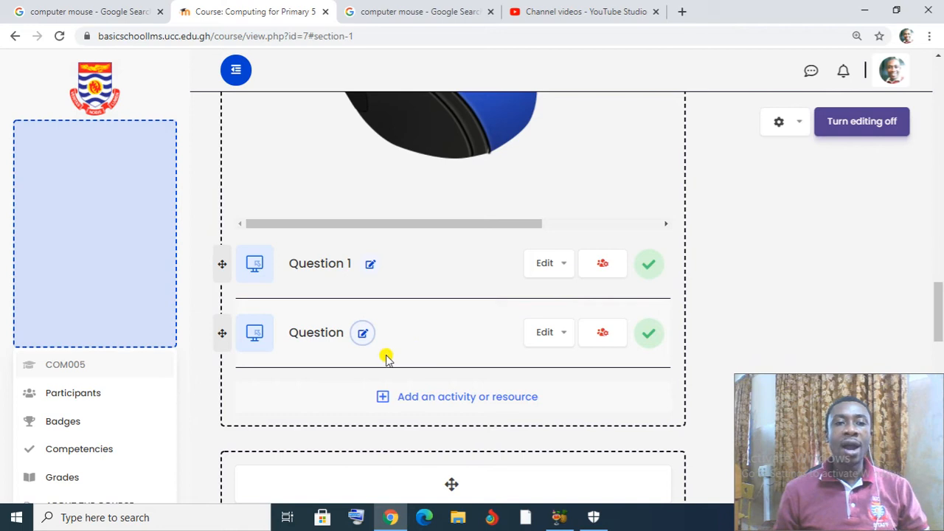
click(363, 334)
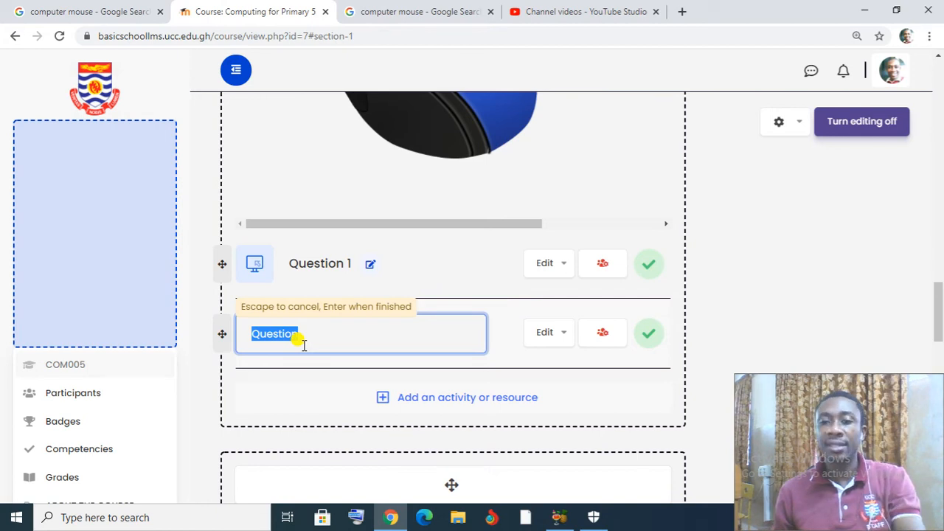
key(BackSpace)
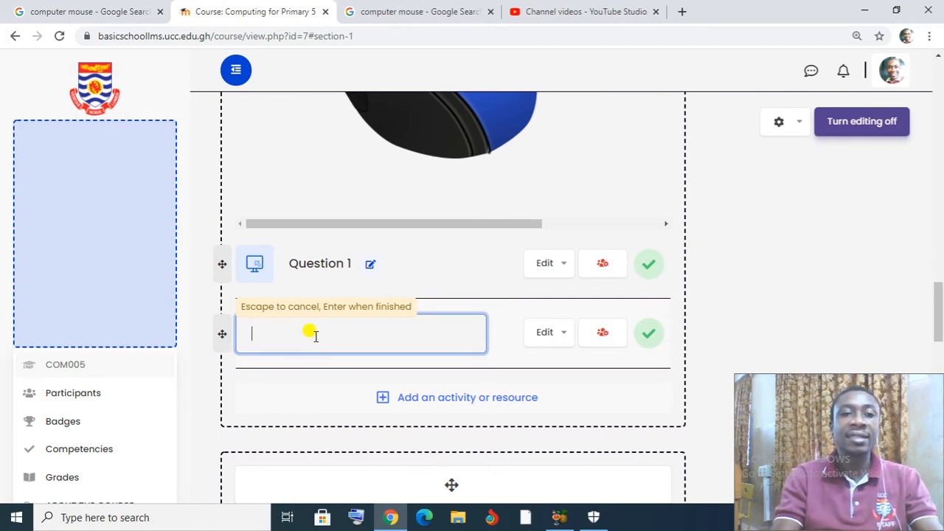
text(q)
text(Q)
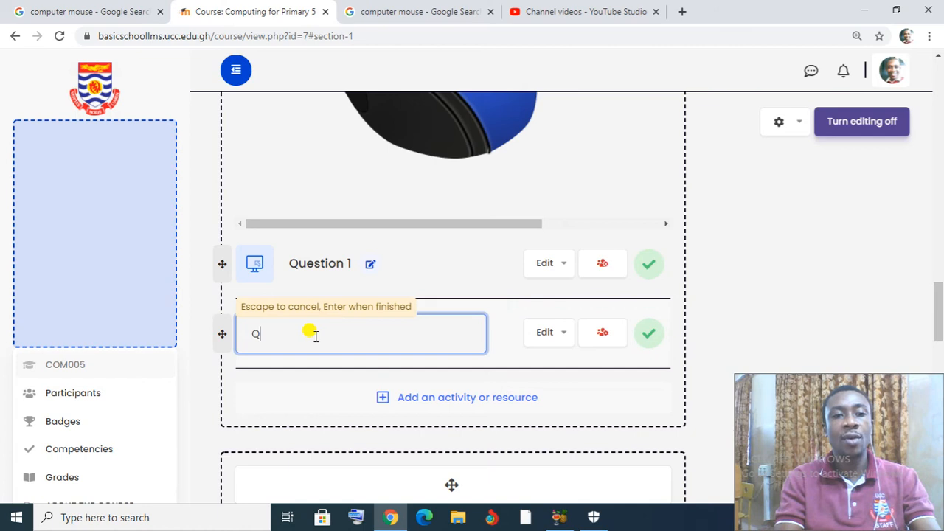
text(uestion 2)
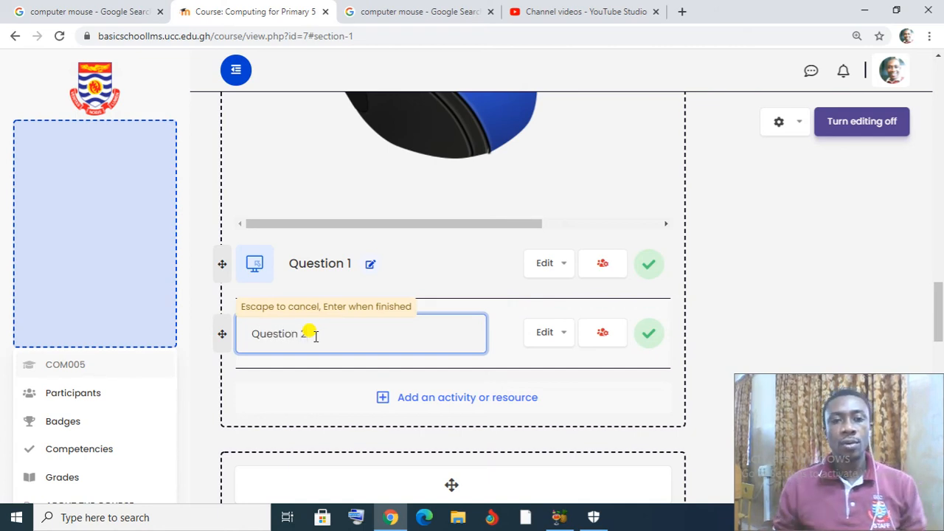
key(BackSpace)
key(Return)
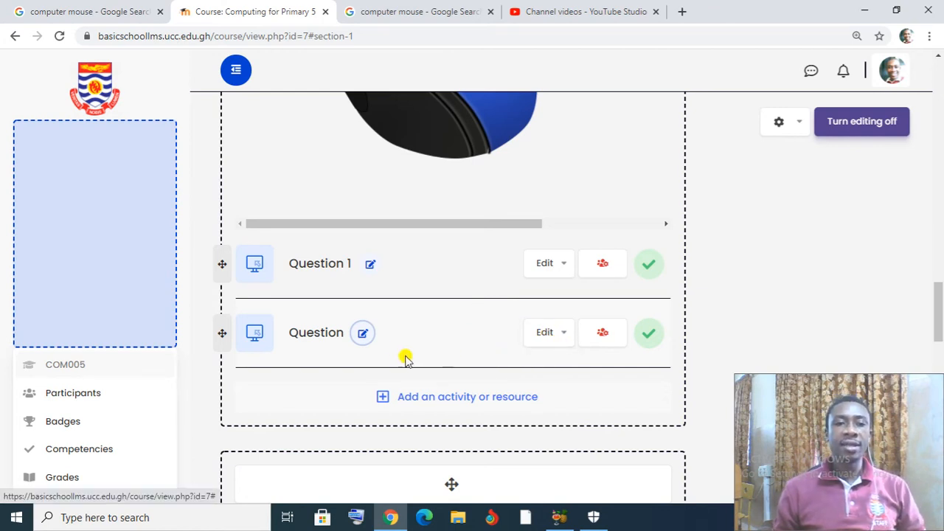
Step: Rename the activity directly below Question 1 as "Question 2"
click(363, 333)
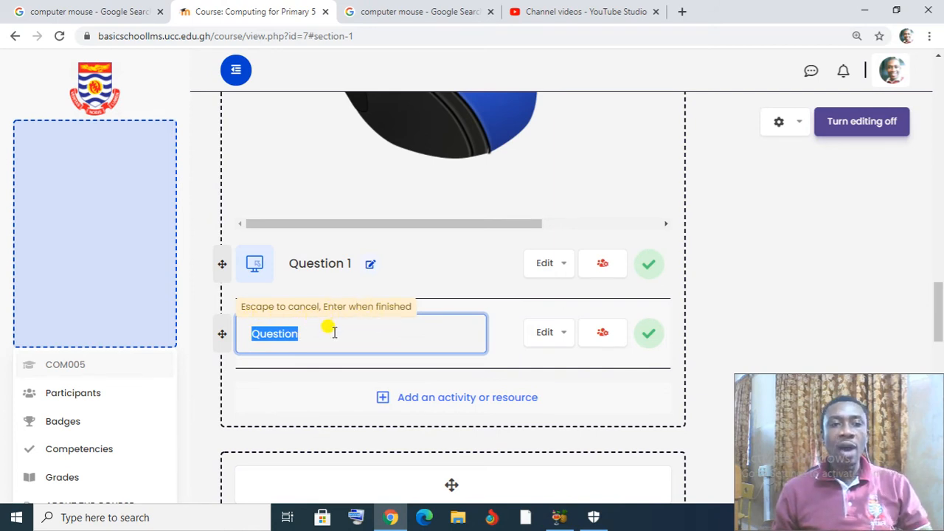
key(BackSpace)
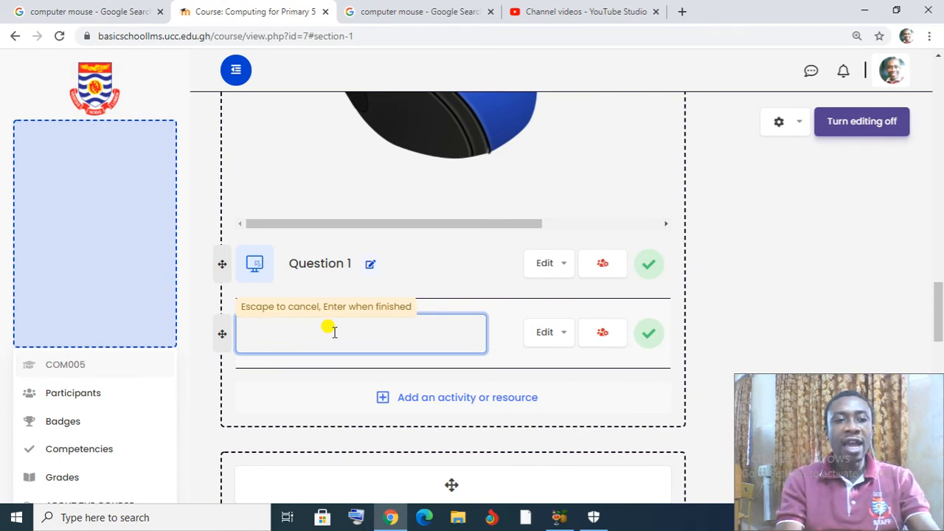
text(Question 2)
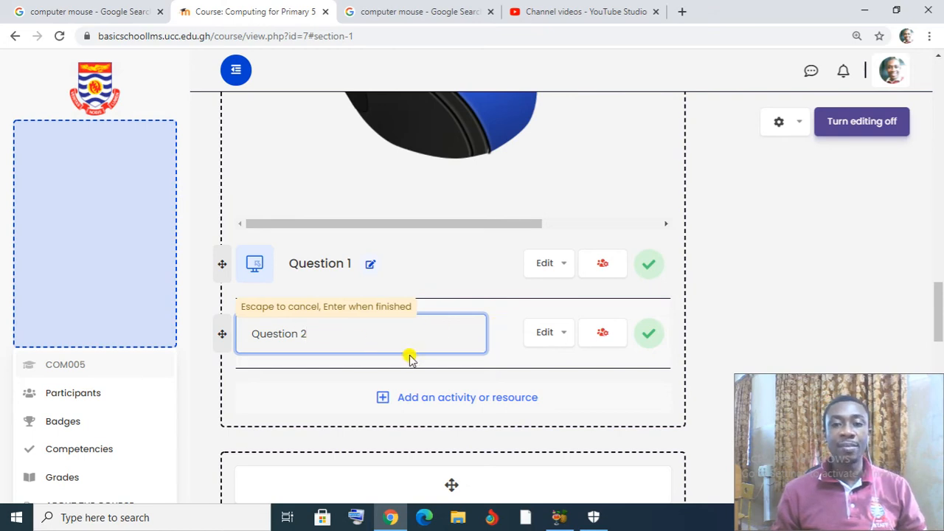
key(Return)
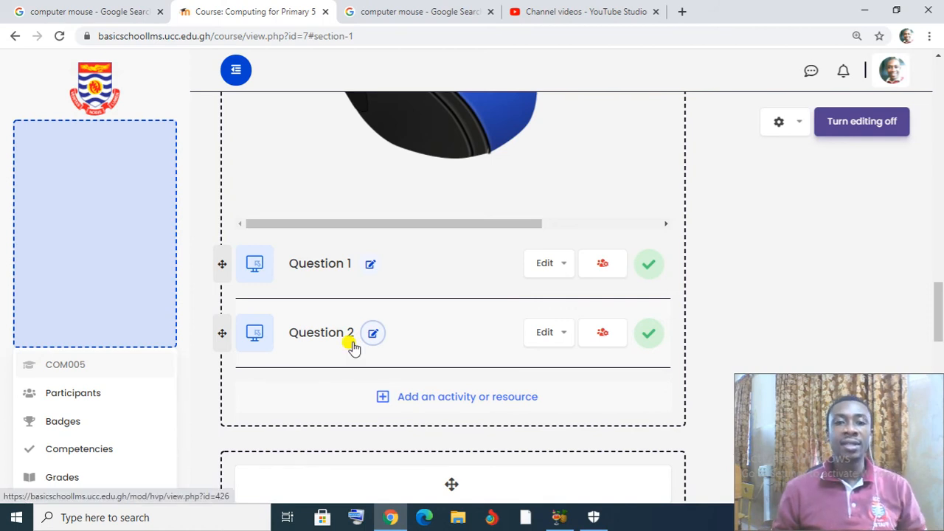
Step: Add a new Interactive Content activity to the computer basics section and choose Fill in the Blanks as its content type
click(450, 396)
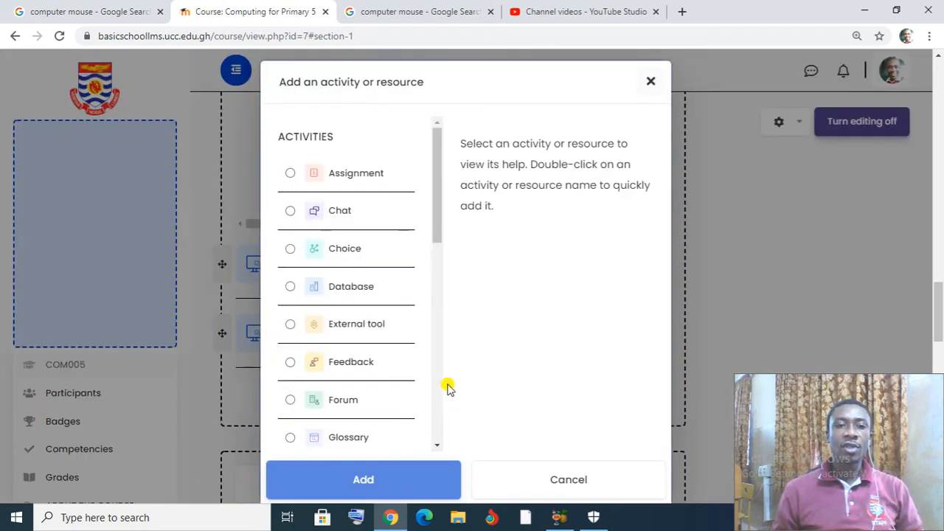
drag(441, 245, 438, 316)
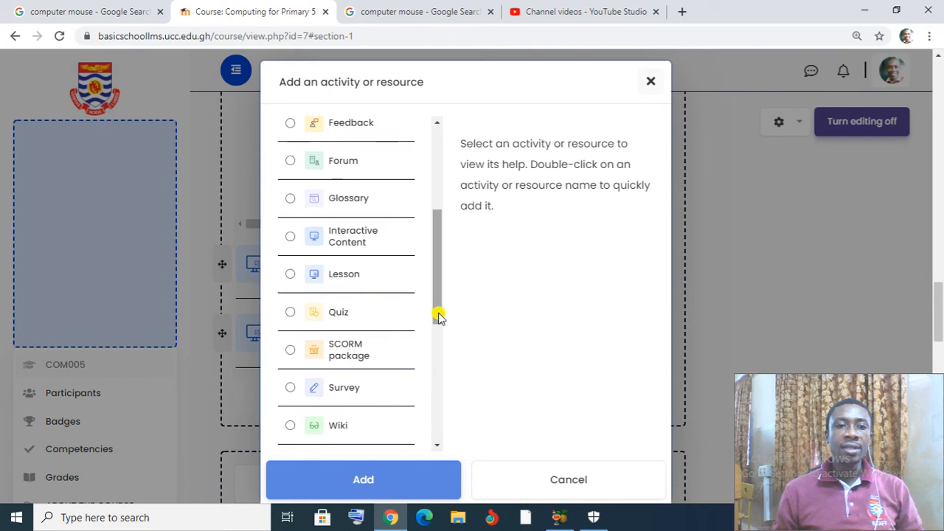
click(356, 236)
click(369, 463)
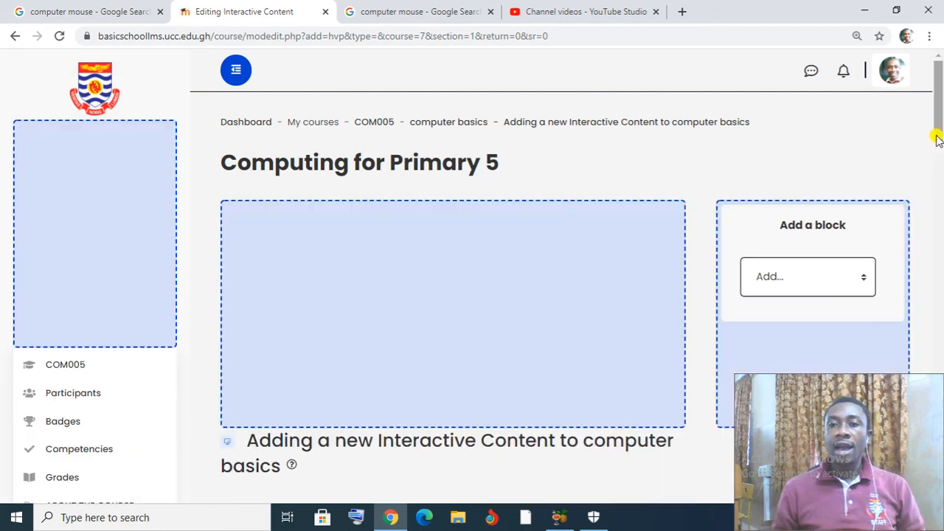
drag(939, 112, 938, 258)
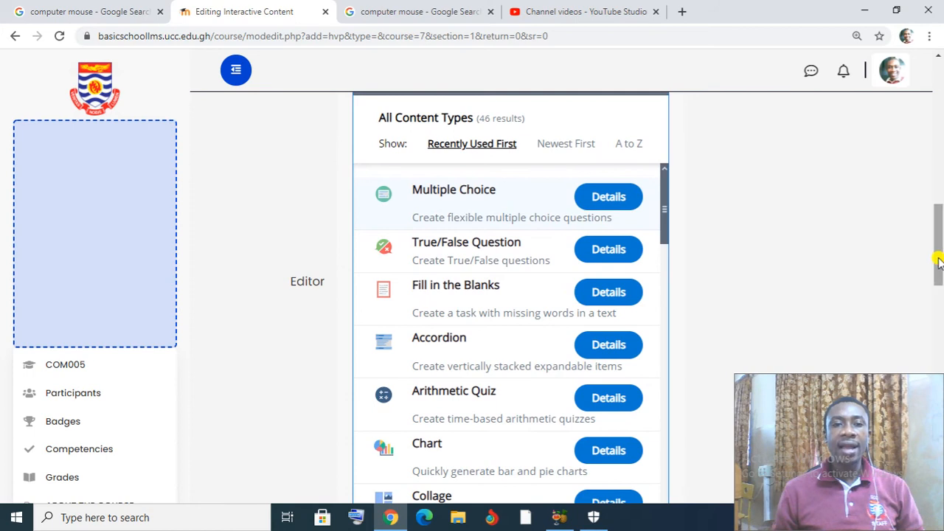
click(471, 295)
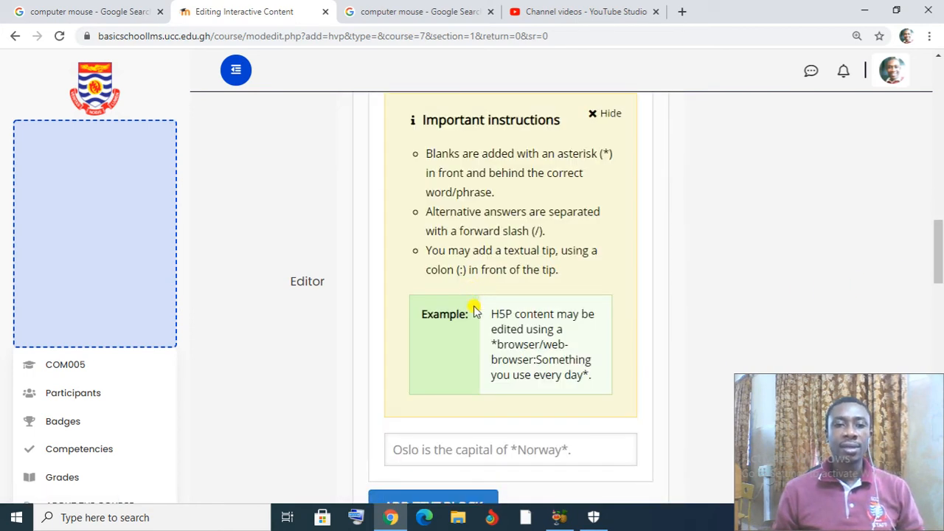
Step: Give the Fill in the Blanks activity the title "Question 3"
mouse_move(938, 255)
mouse_down()
mouse_move(938, 221)
mouse_move(938, 245)
mouse_up()
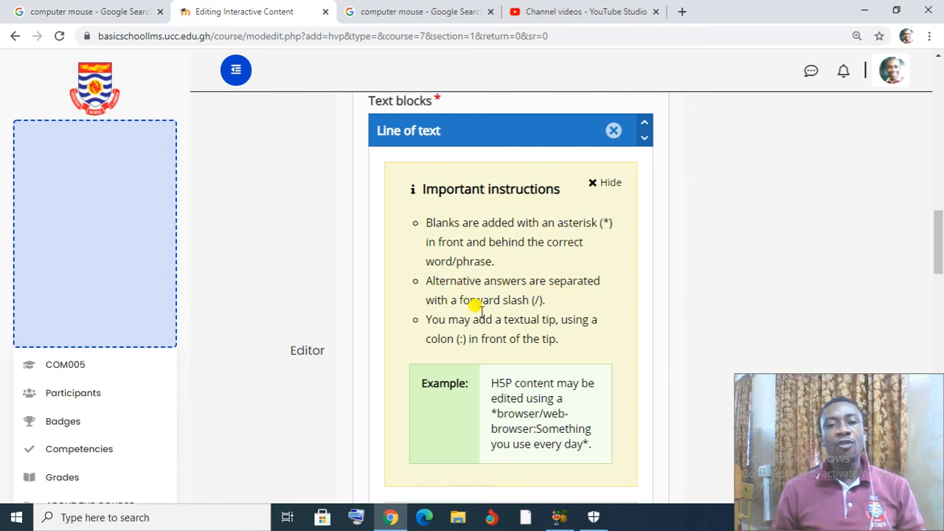
drag(936, 254, 940, 169)
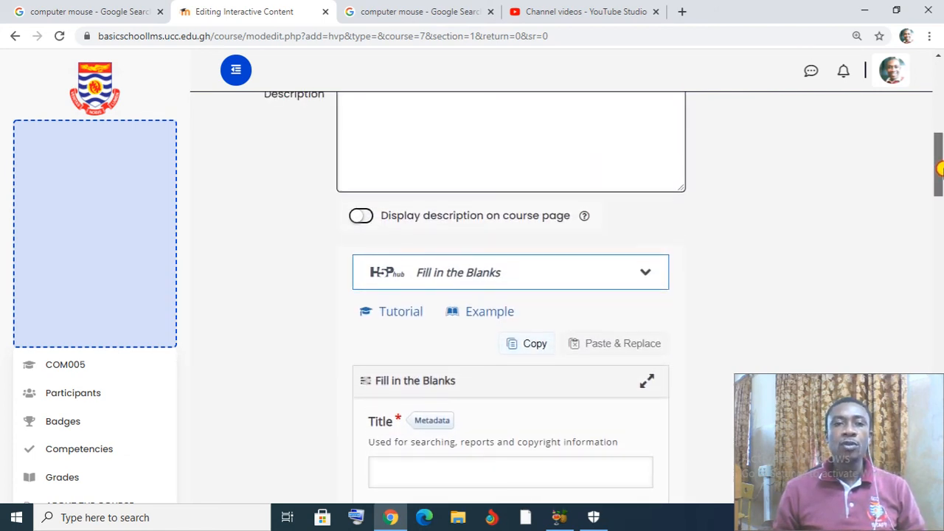
scroll(398, 347, down, 2)
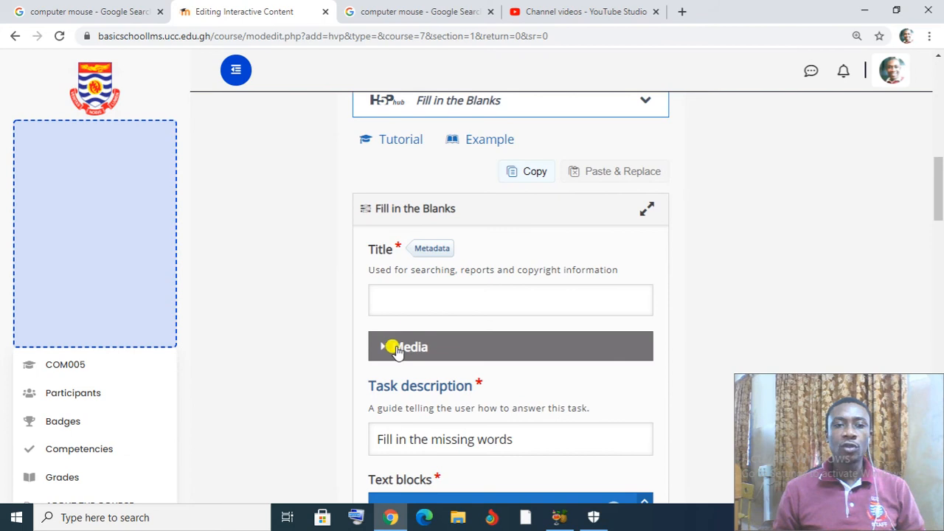
click(417, 299)
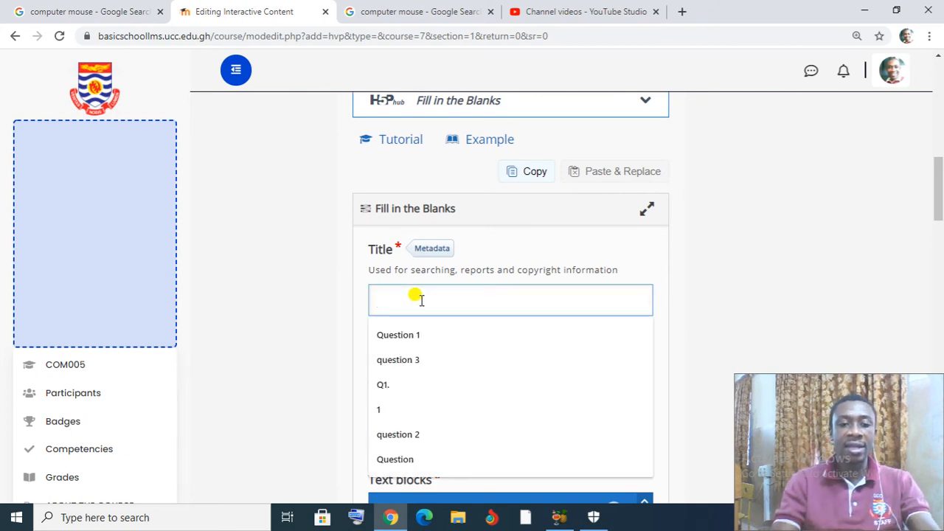
text(Ques)
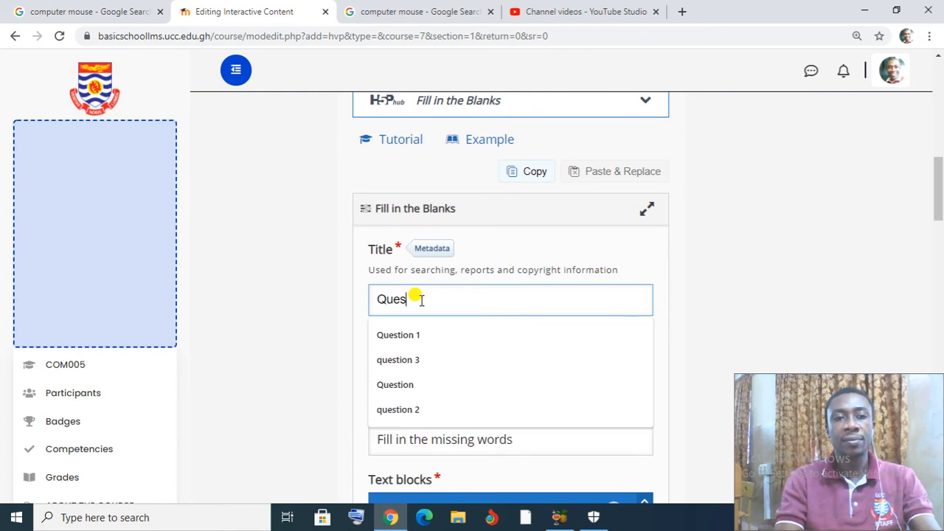
text(tion 3)
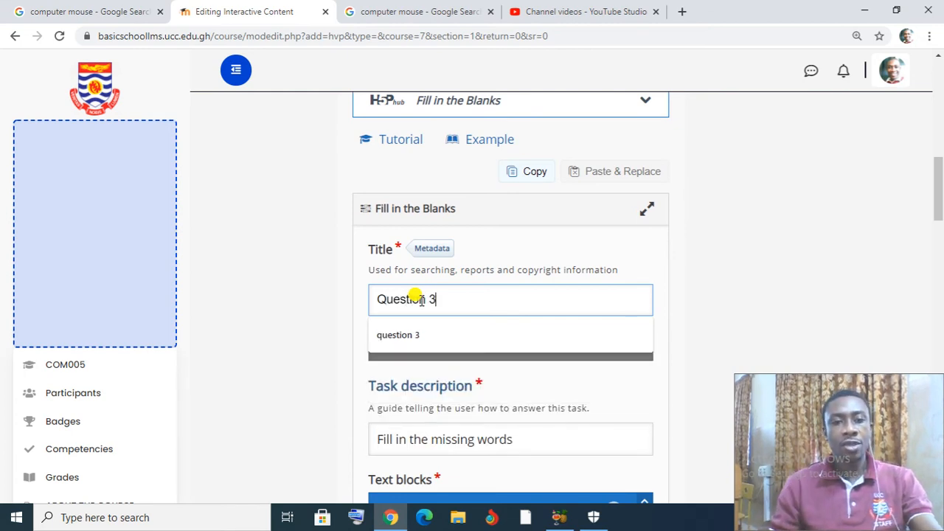
click(715, 275)
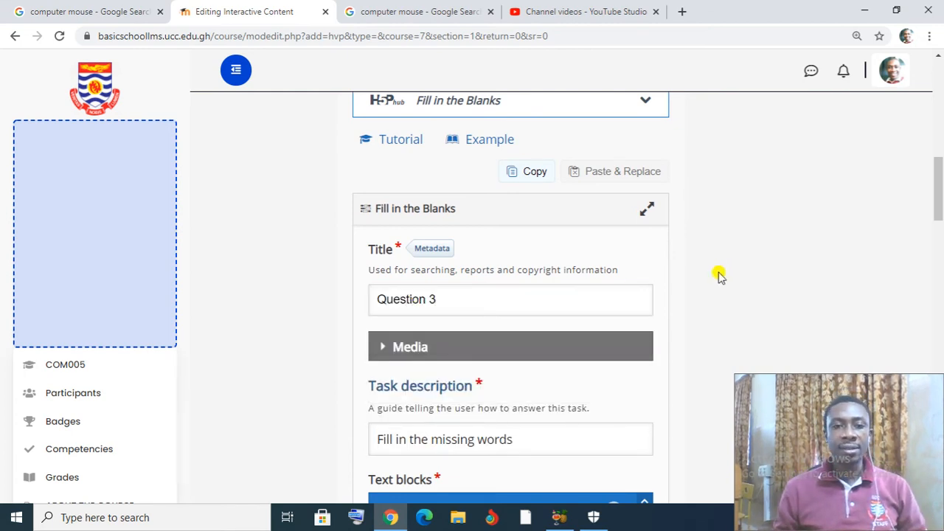
Step: Replace the default task description with "type in the correct answer"
drag(936, 190, 936, 215)
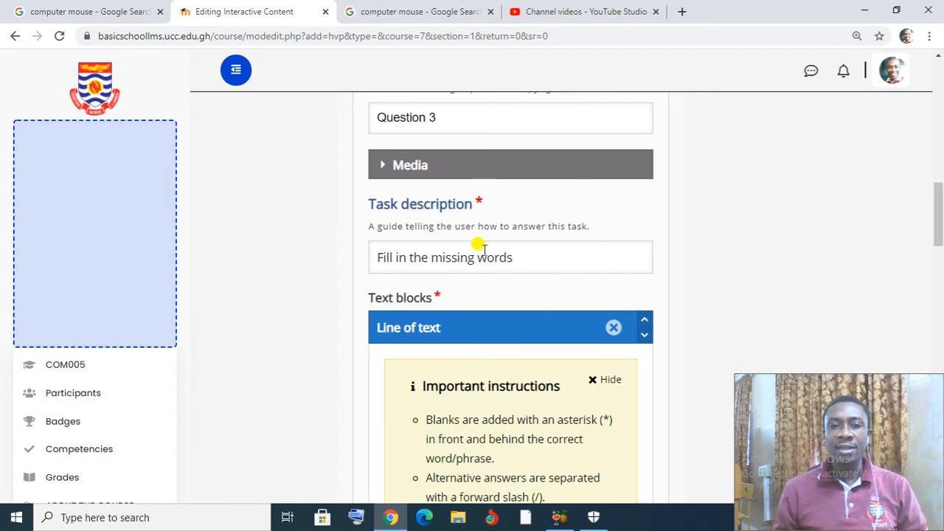
click(521, 256)
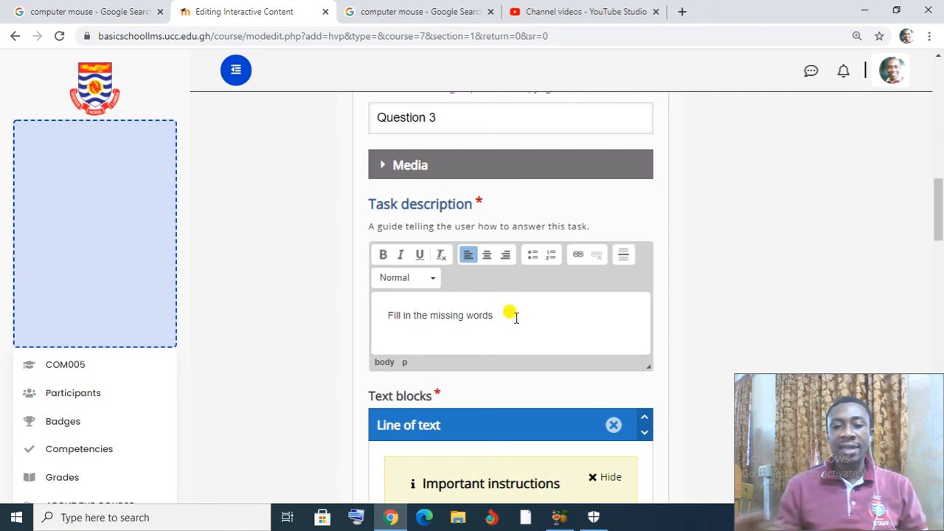
key(BackSpace)
key(BackSpace)
key(BackSpace)
key(BackSpace)
key(BackSpace)
key(BackSpace)
key(BackSpace)
key(BackSpace)
key(BackSpace)
key(BackSpace)
key(BackSpace)
key(BackSpace)
key(BackSpace)
key(BackSpace)
key(BackSpace)
key(BackSpace)
key(BackSpace)
key(BackSpace)
key(BackSpace)
key(BackSpace)
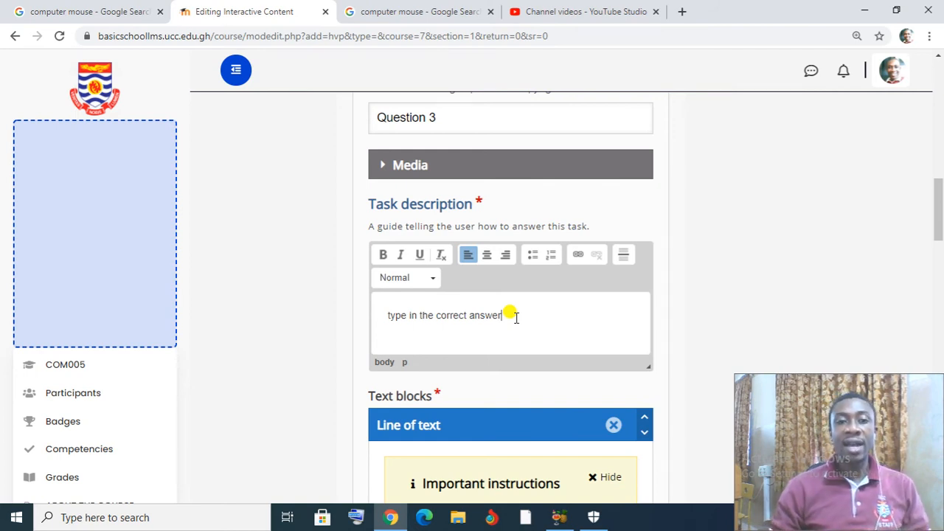
Step: Enter "*Accra/accra* is the capital of Ghana" as the line of text in the first text block
drag(939, 205, 938, 269)
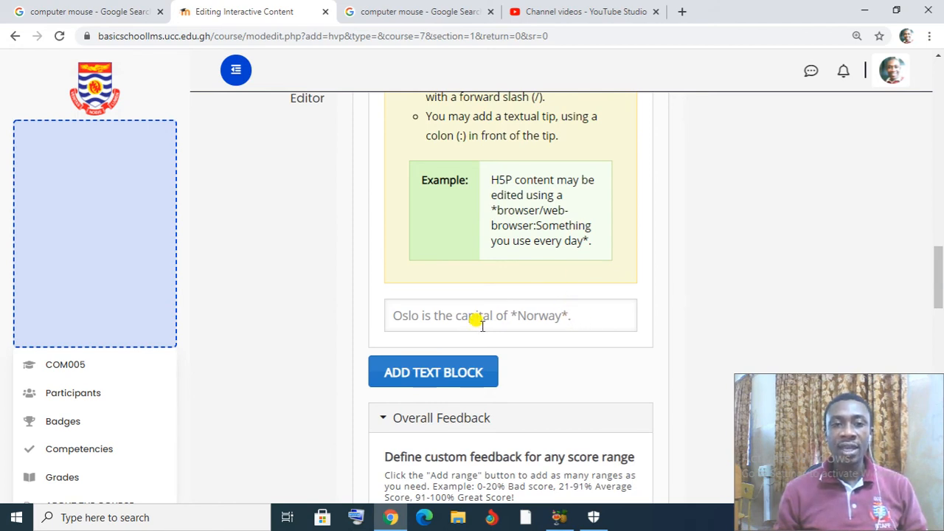
click(589, 315)
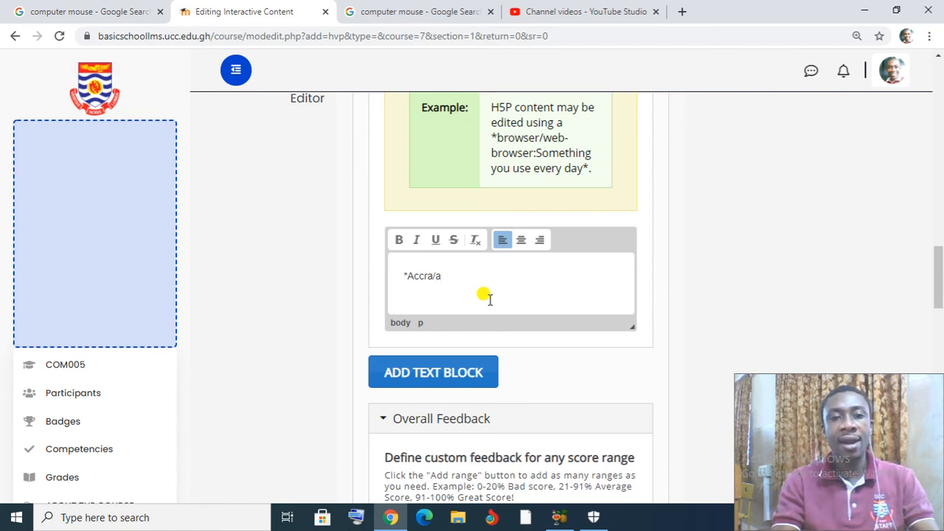
text(ra*)
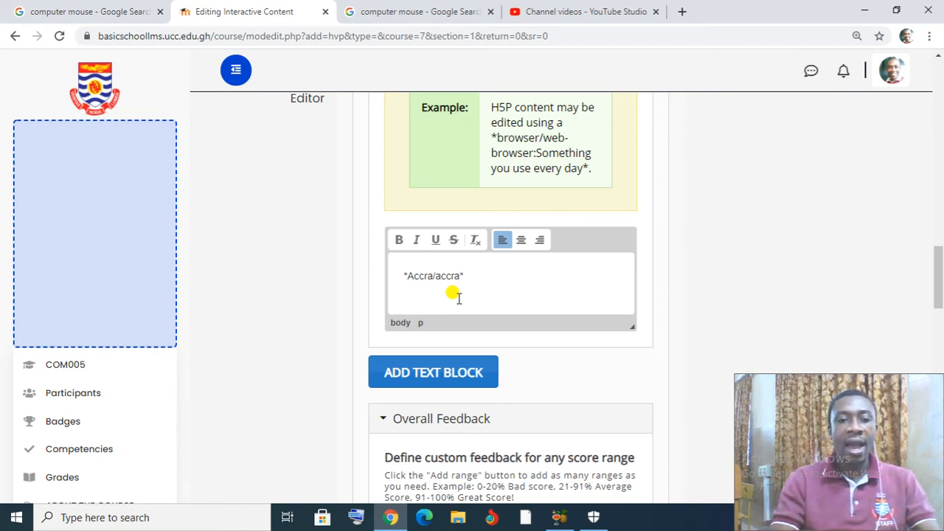
text(s the capi)
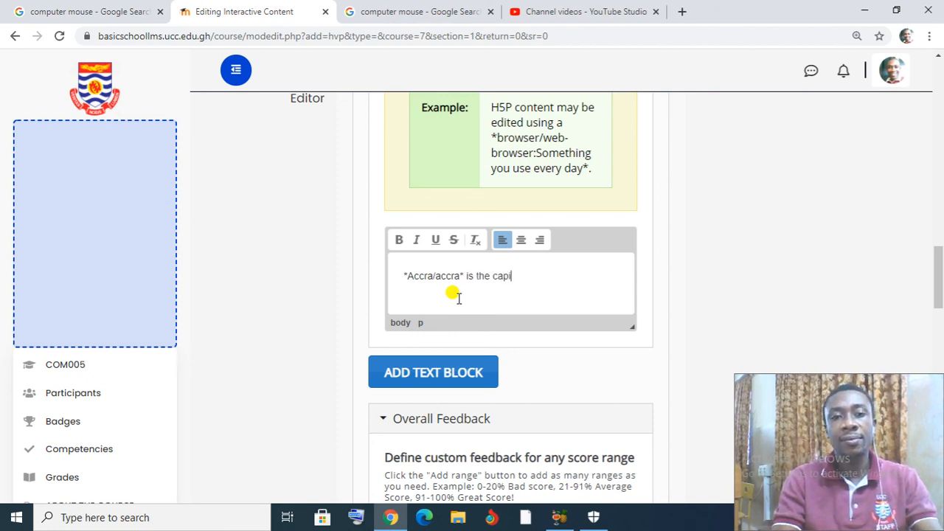
text(tal of Ghana)
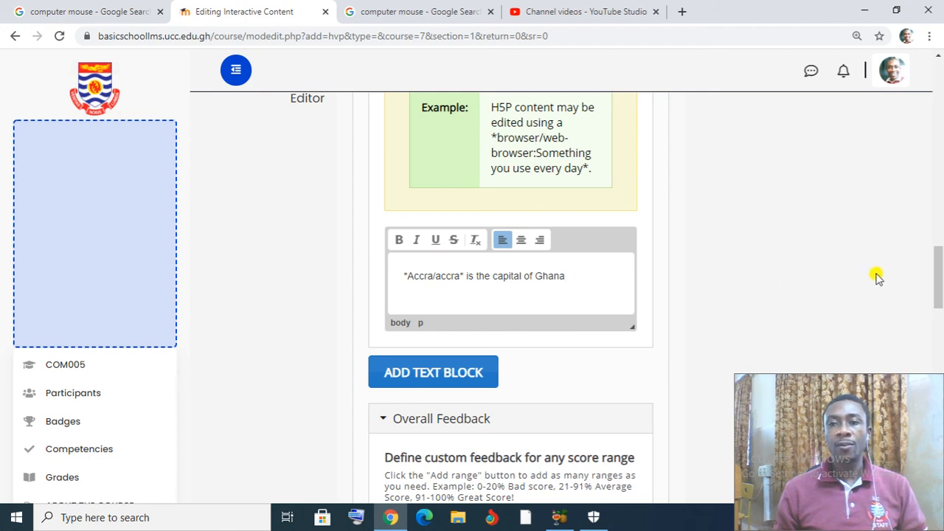
Step: Save the Fill in the Blanks activity and return to the question list in the computer basics section
drag(935, 275, 940, 392)
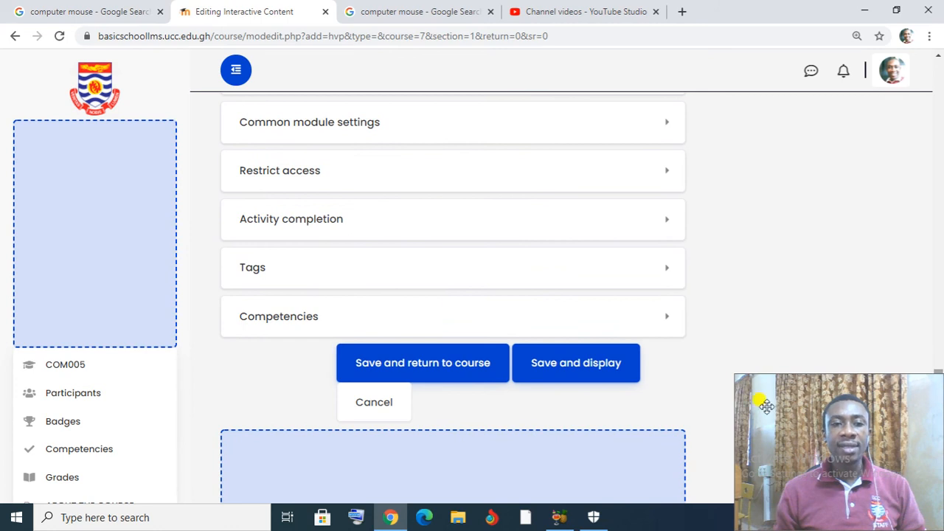
click(451, 367)
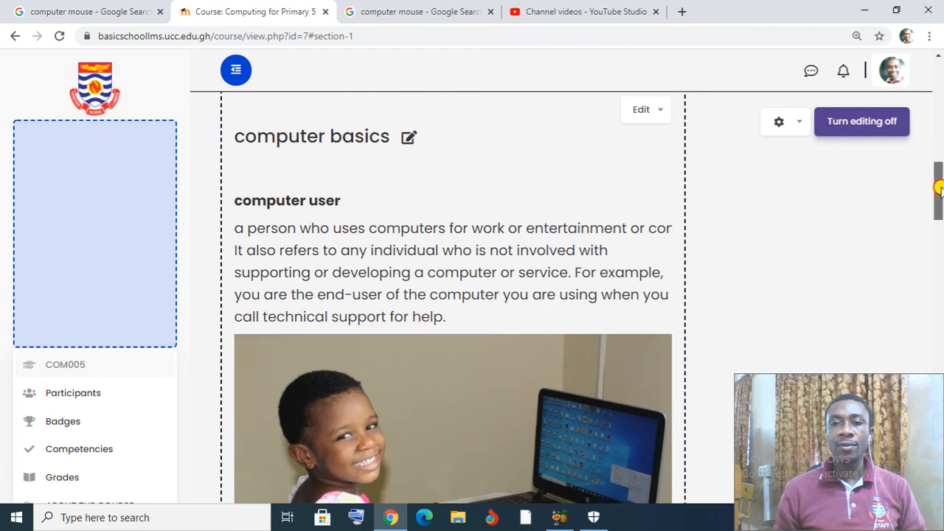
drag(939, 185, 937, 326)
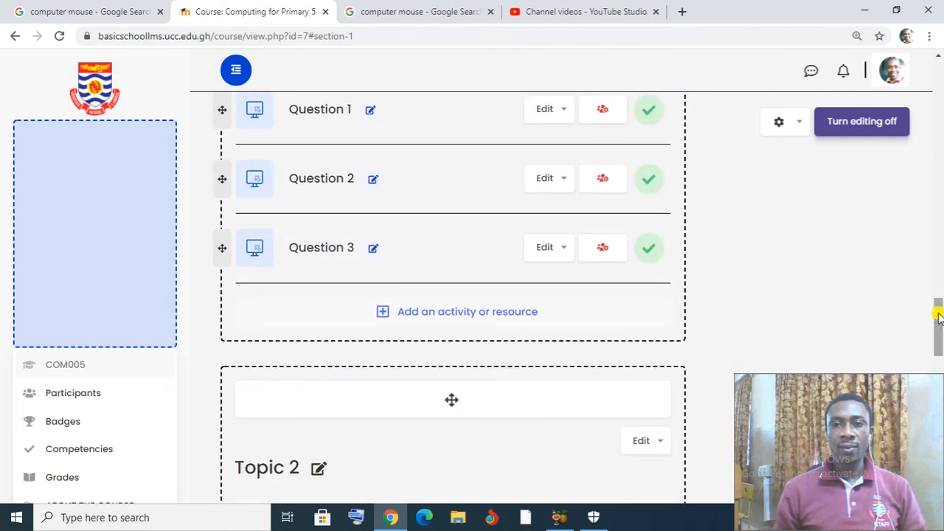
Step: Turn course editing off and open the Question 1 activity in the computer basics section
click(868, 125)
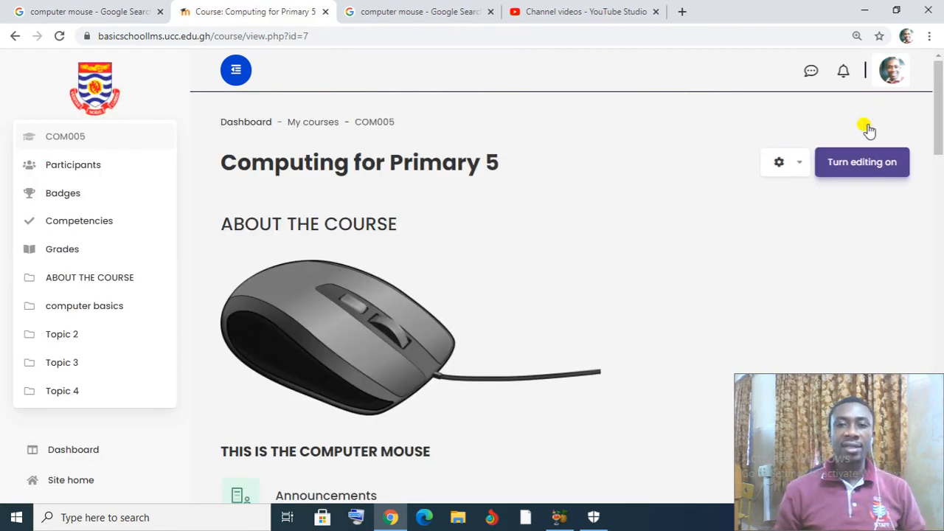
click(937, 169)
drag(939, 172, 939, 366)
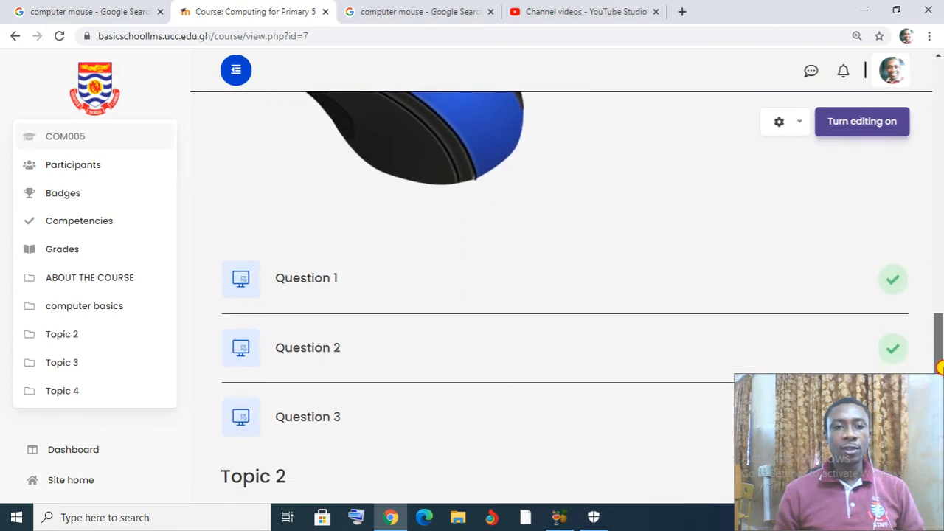
click(306, 280)
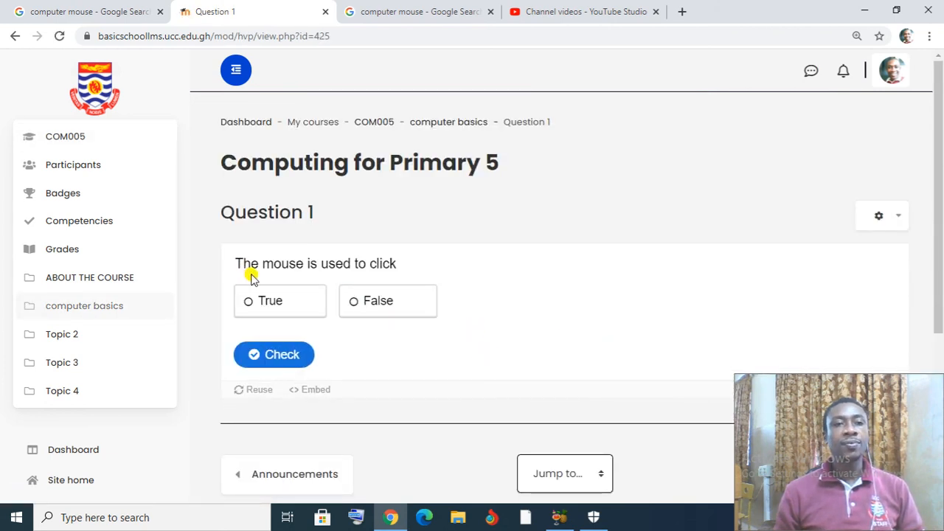
Step: Answer the true/false statement "The mouse is used to click" with True and check the answer
click(256, 304)
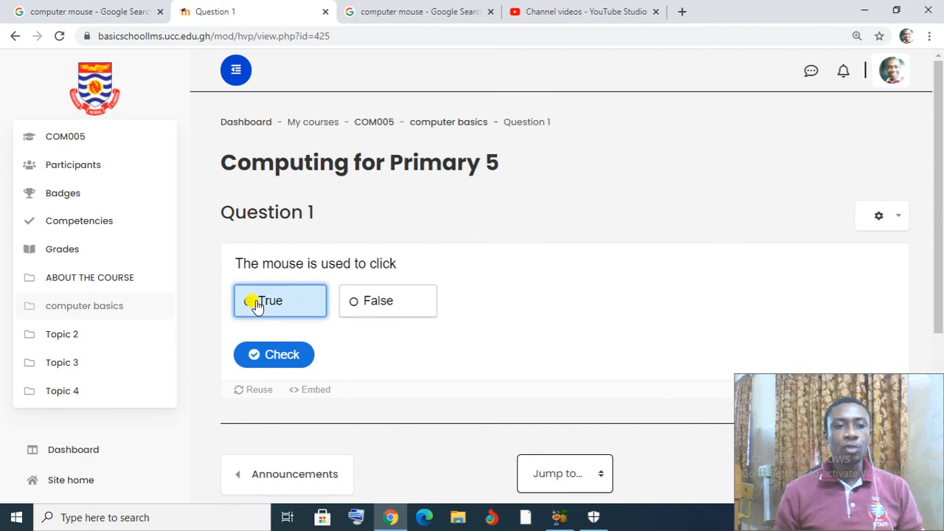
click(282, 357)
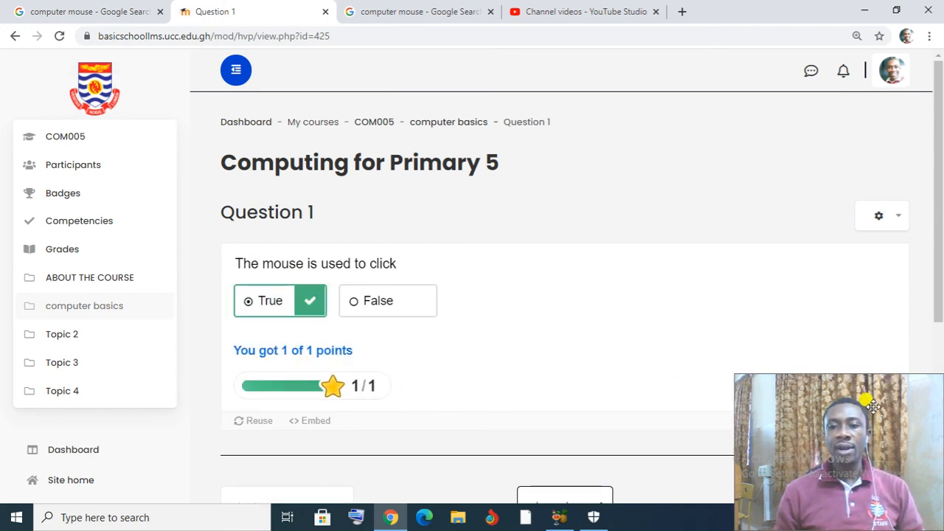
drag(861, 375, 131, 345)
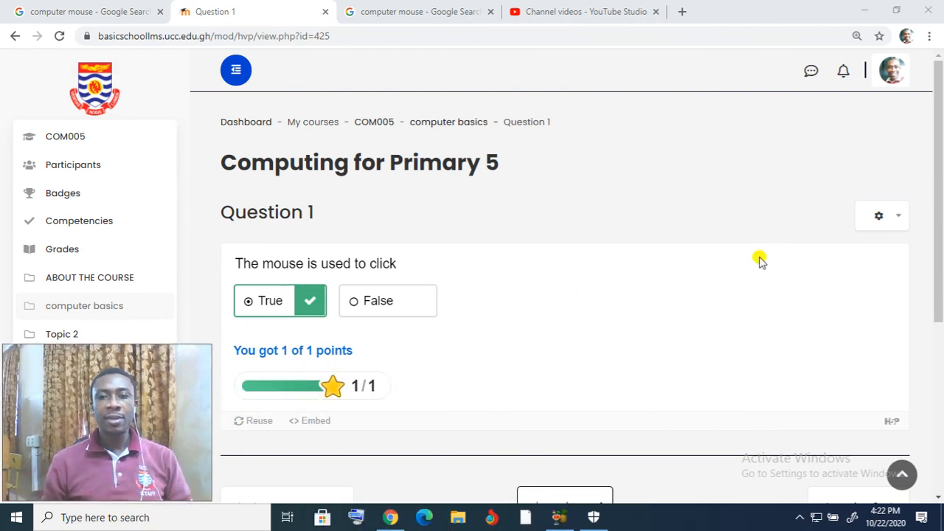
Step: Go on to Question 2, choose "keyboard" as the answer to the multiple-choice question and check it
drag(939, 193, 941, 264)
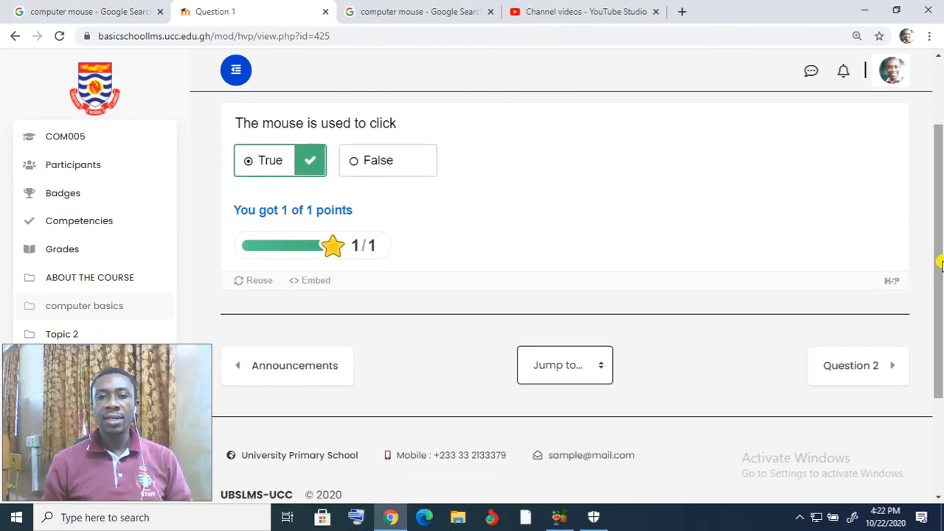
click(860, 371)
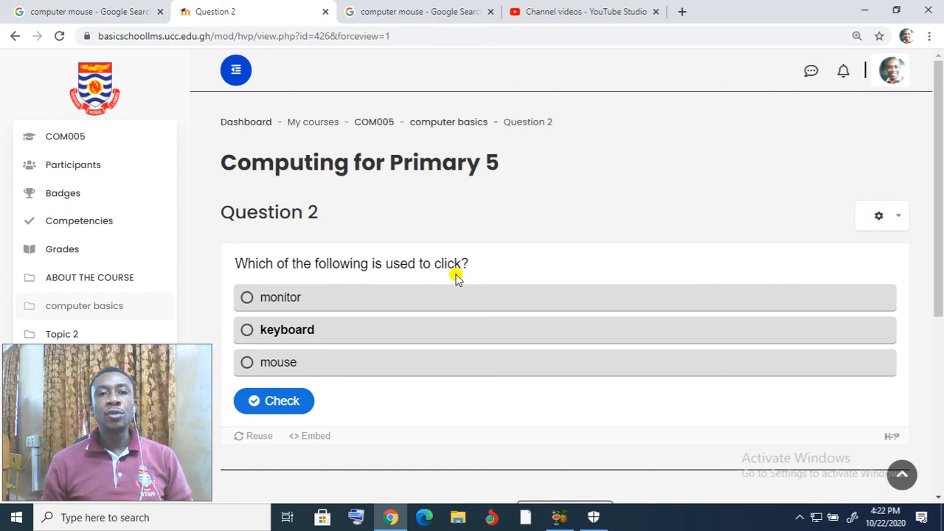
click(246, 330)
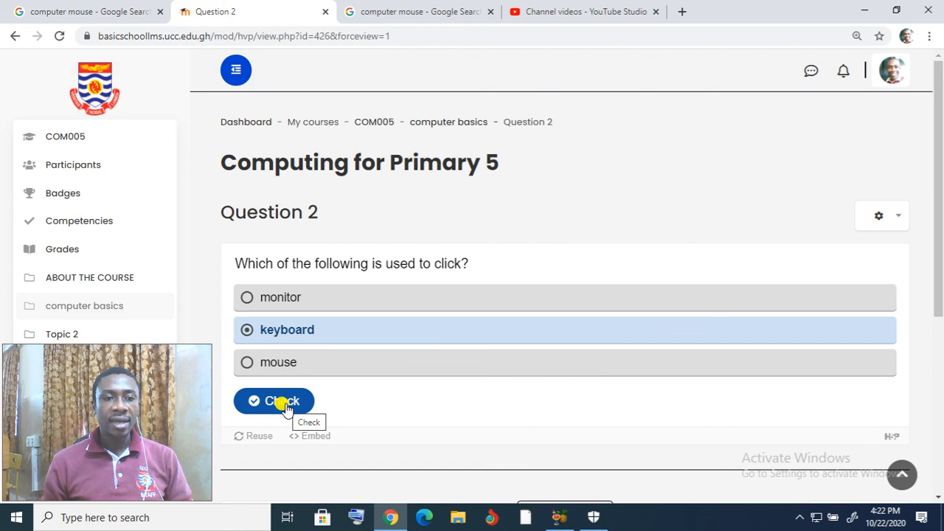
click(286, 405)
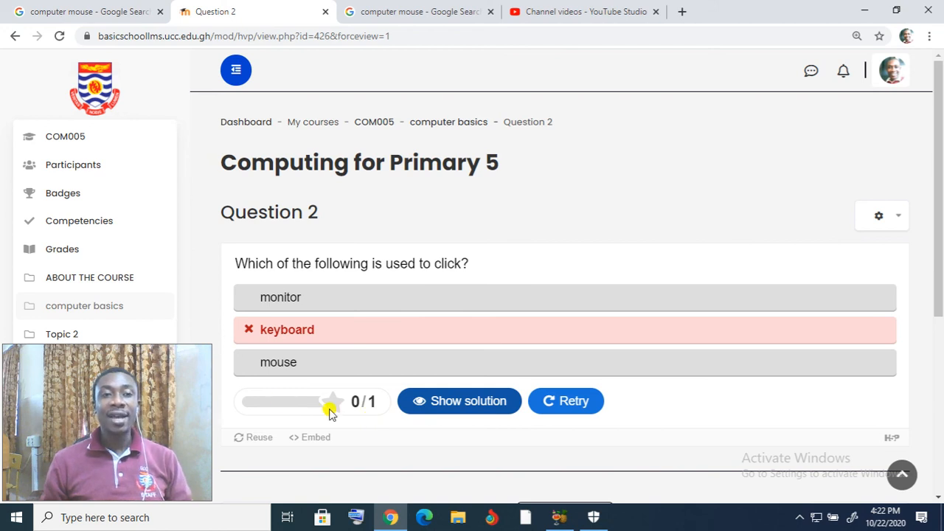
Step: Go on to Question 3, fill the blank before "is the capital of Ghana" with "accra" and check the answer
scroll(938, 282, down, 3)
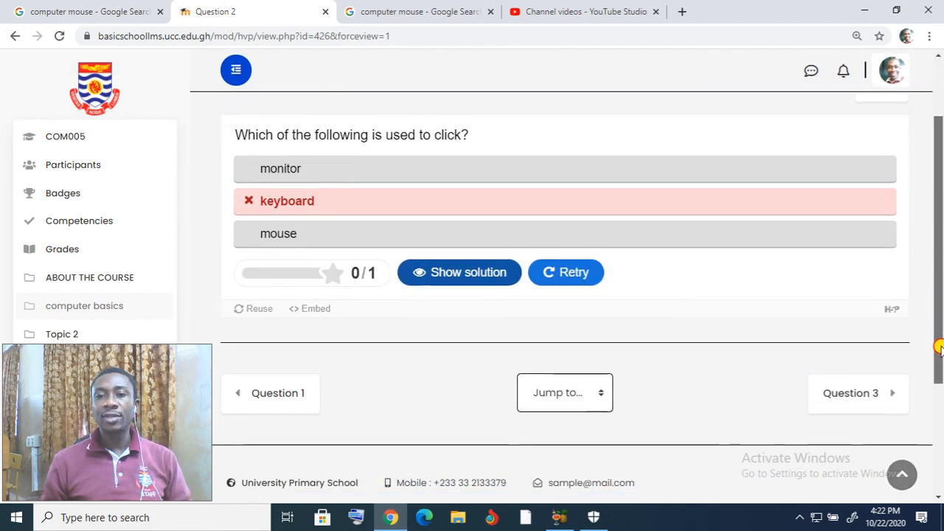
click(855, 330)
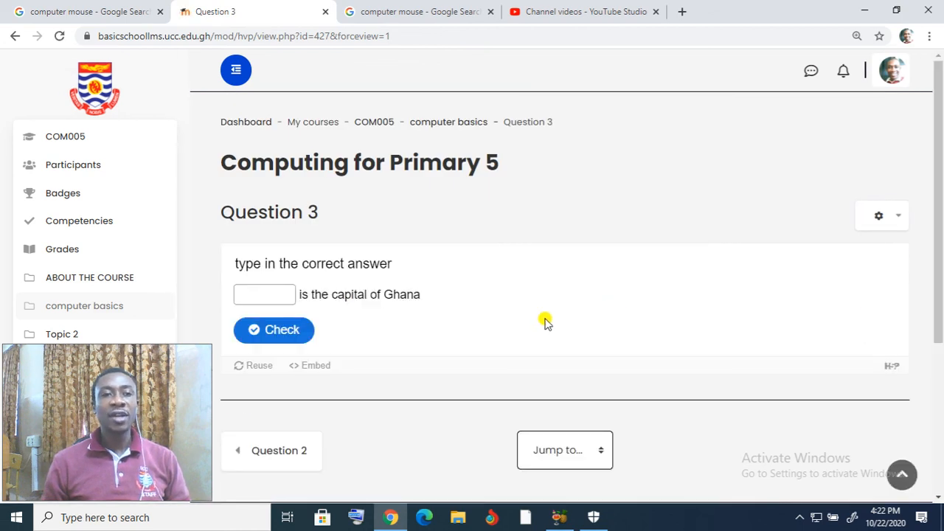
click(281, 295)
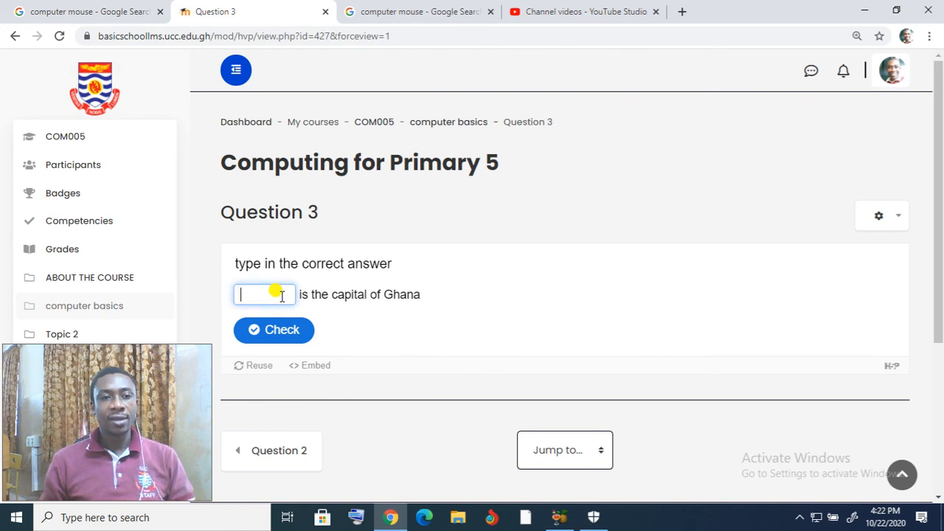
text(accra)
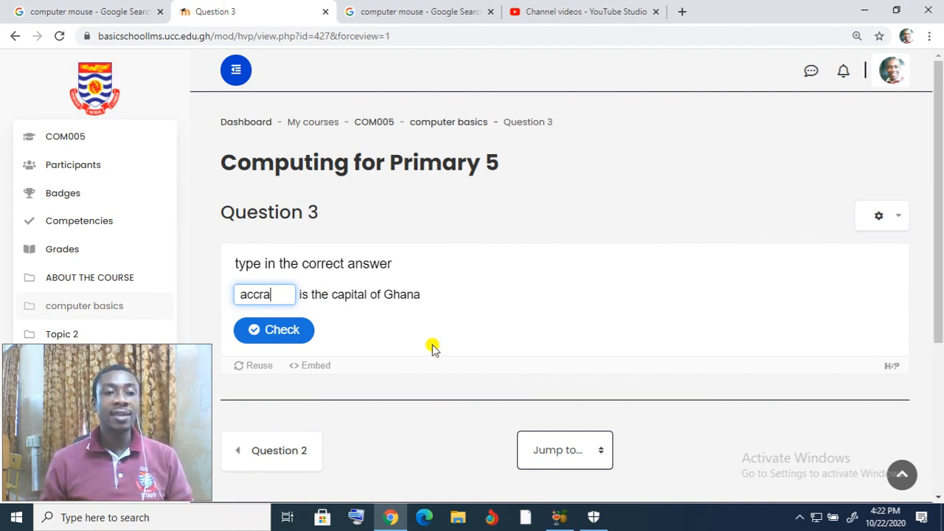
click(275, 335)
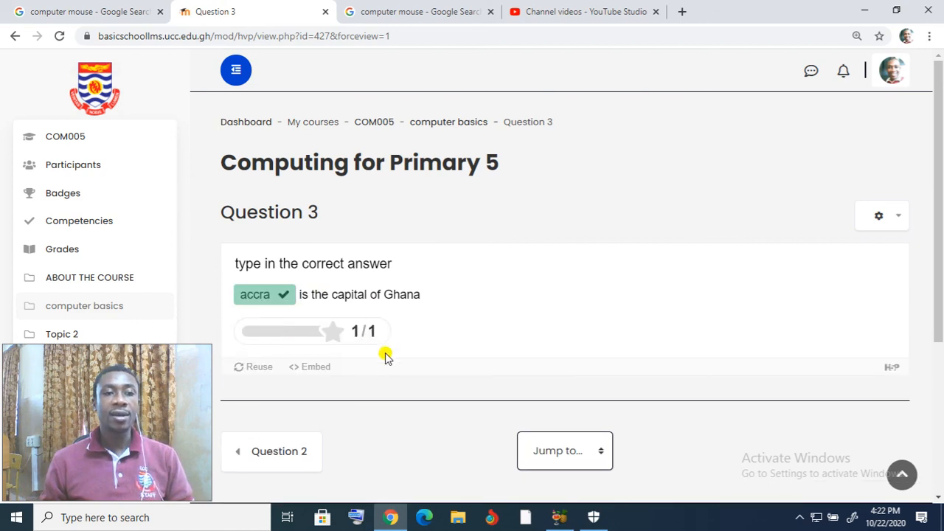